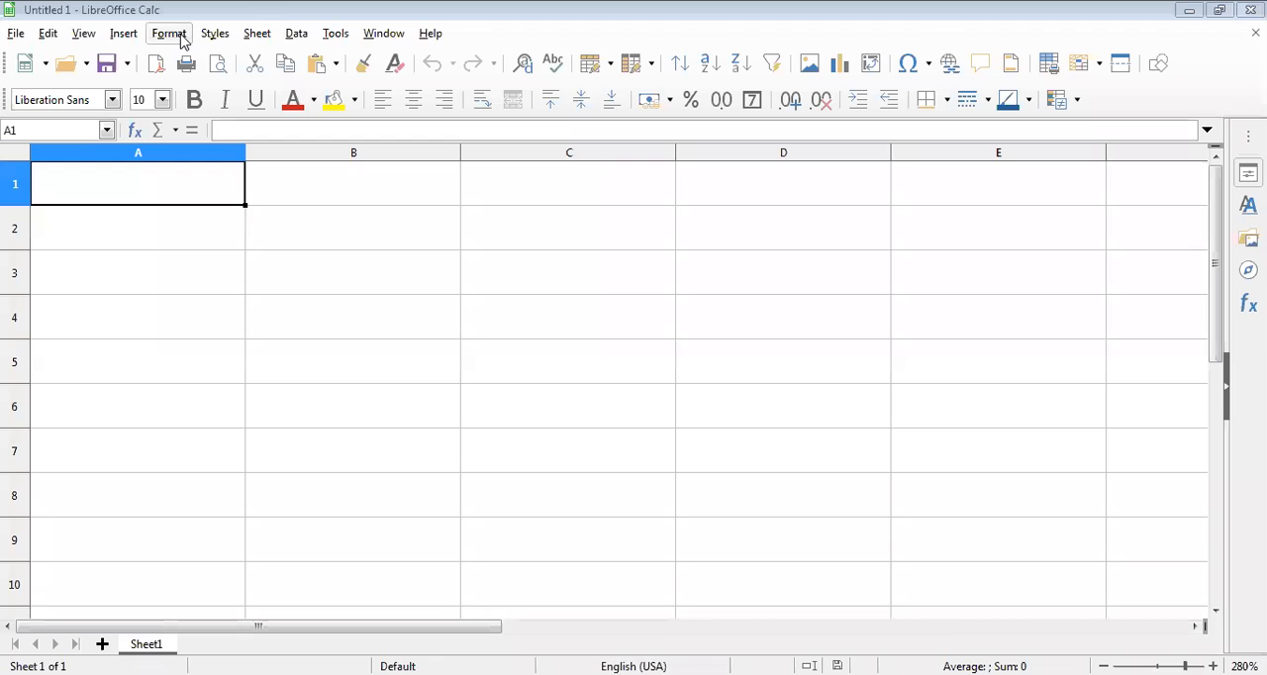
pyautogui.click(125, 40)
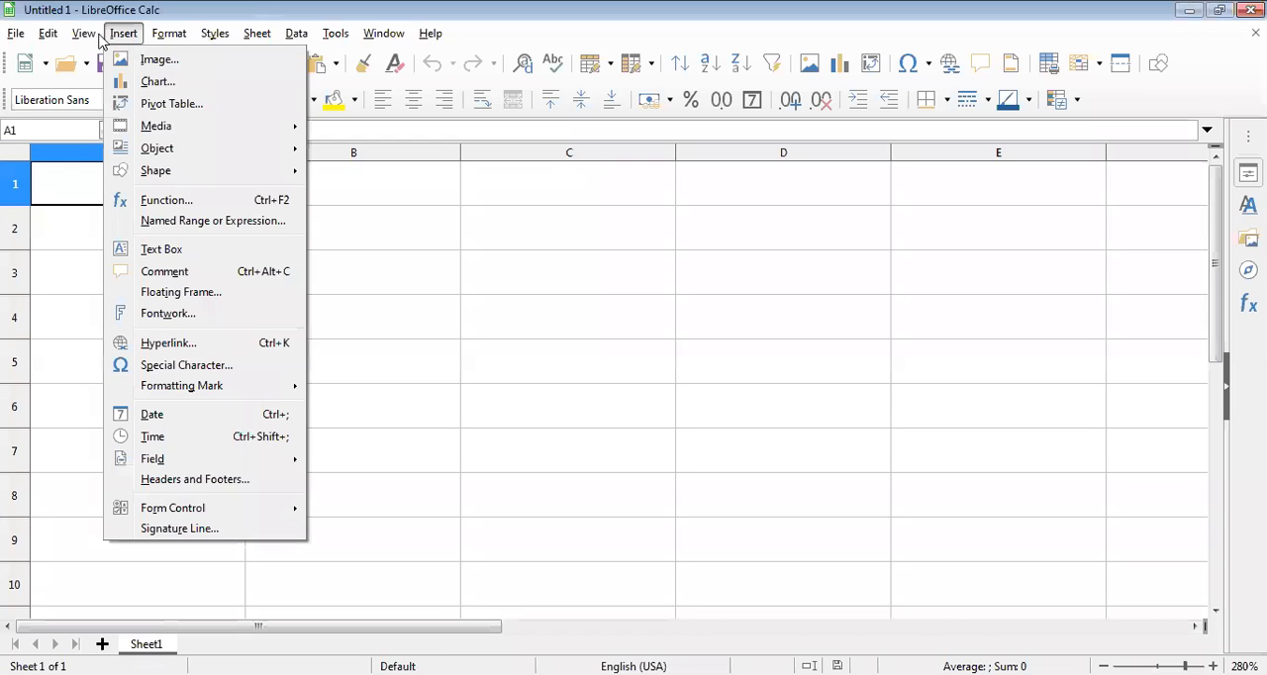
pyautogui.moveTo(156, 40)
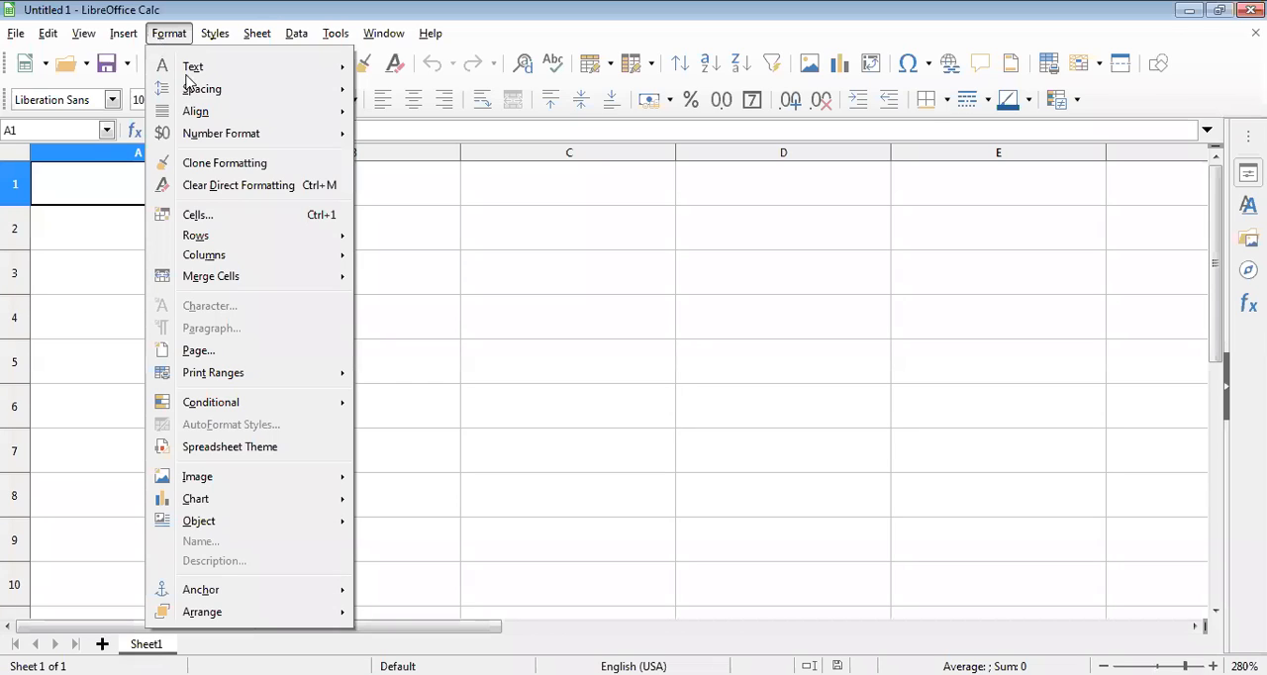
pyautogui.moveTo(234, 412)
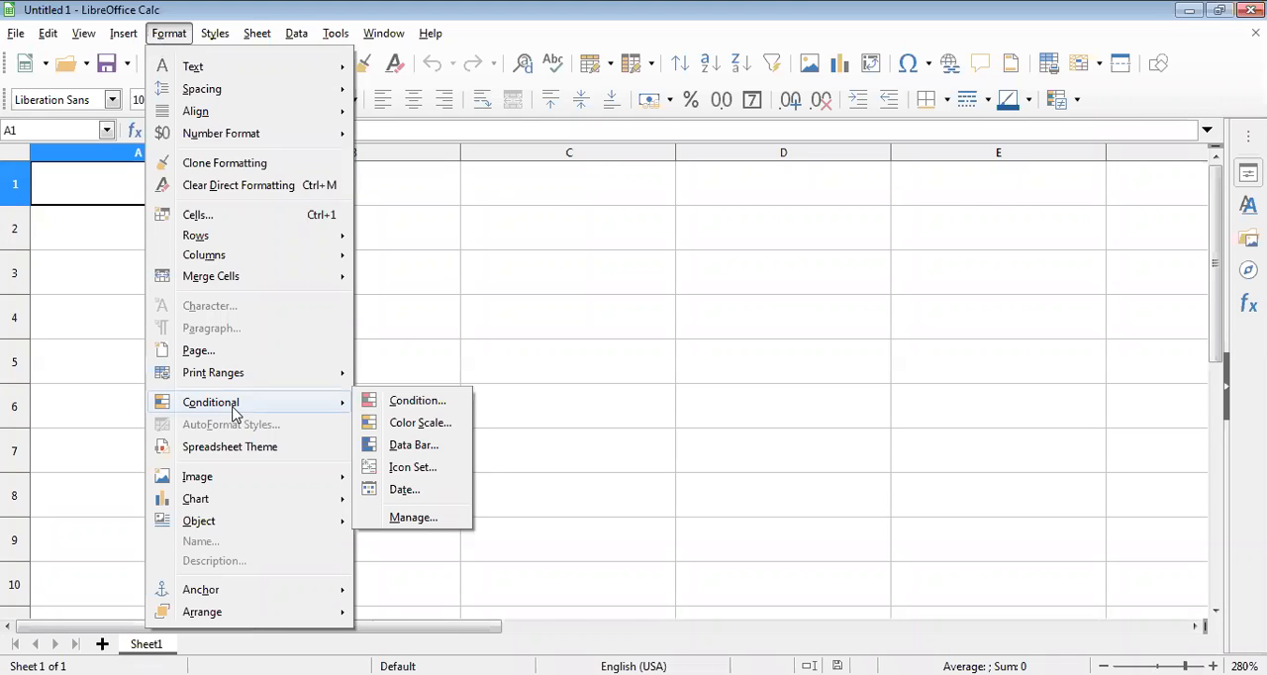
pyautogui.click(108, 183)
pyautogui.click(169, 34)
# Step: Enter the column headers NAME in A1 and MARKS in B1
pyautogui.click(127, 191)
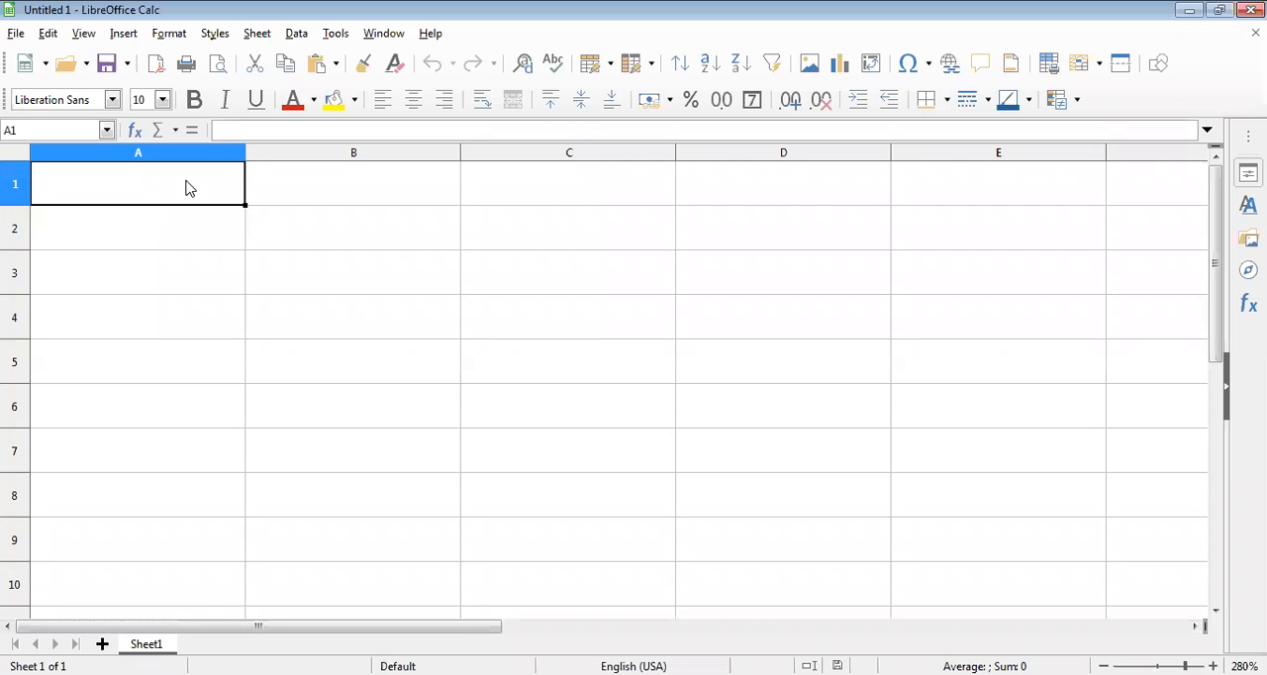
pyautogui.write('NAME')
pyautogui.press('Tab')
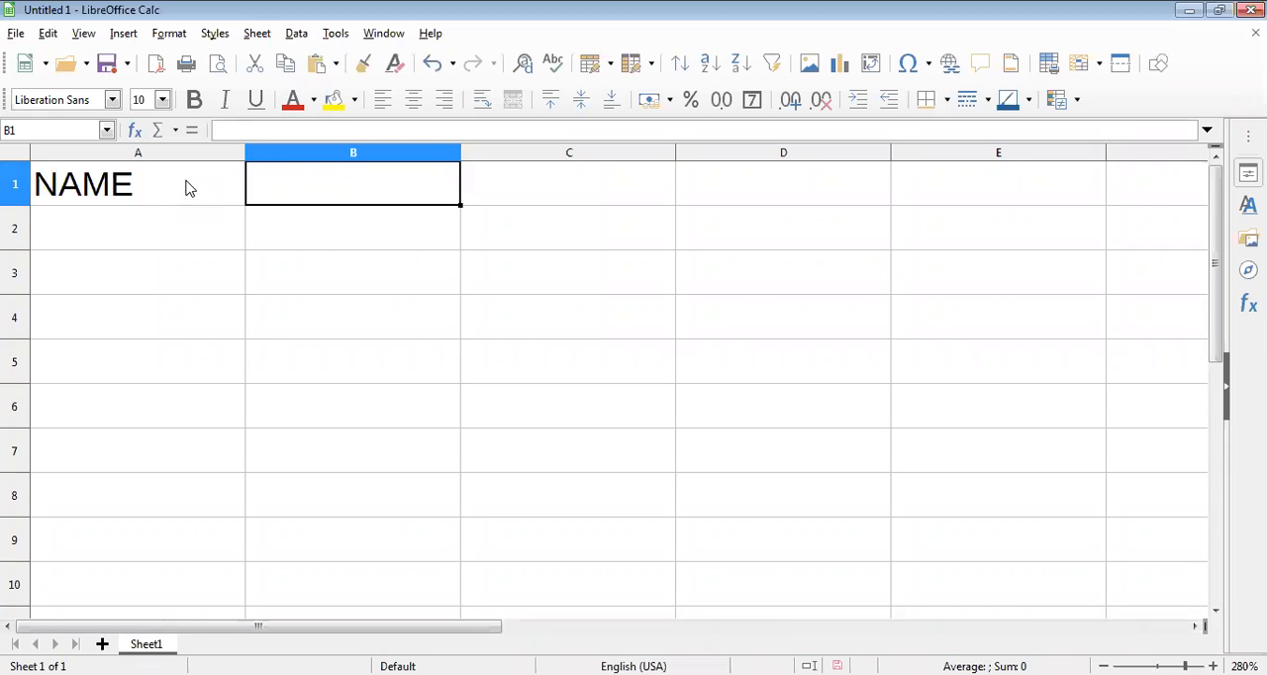
pyautogui.write('MARKS')
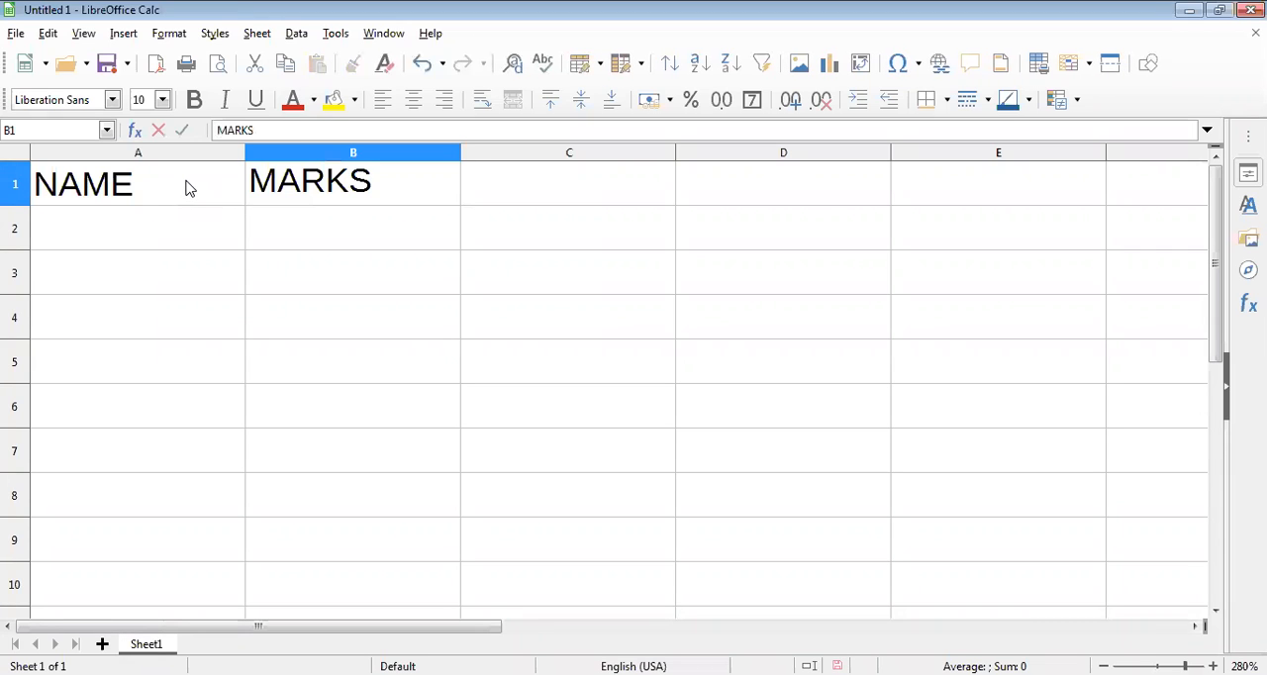
pyautogui.press('Return')
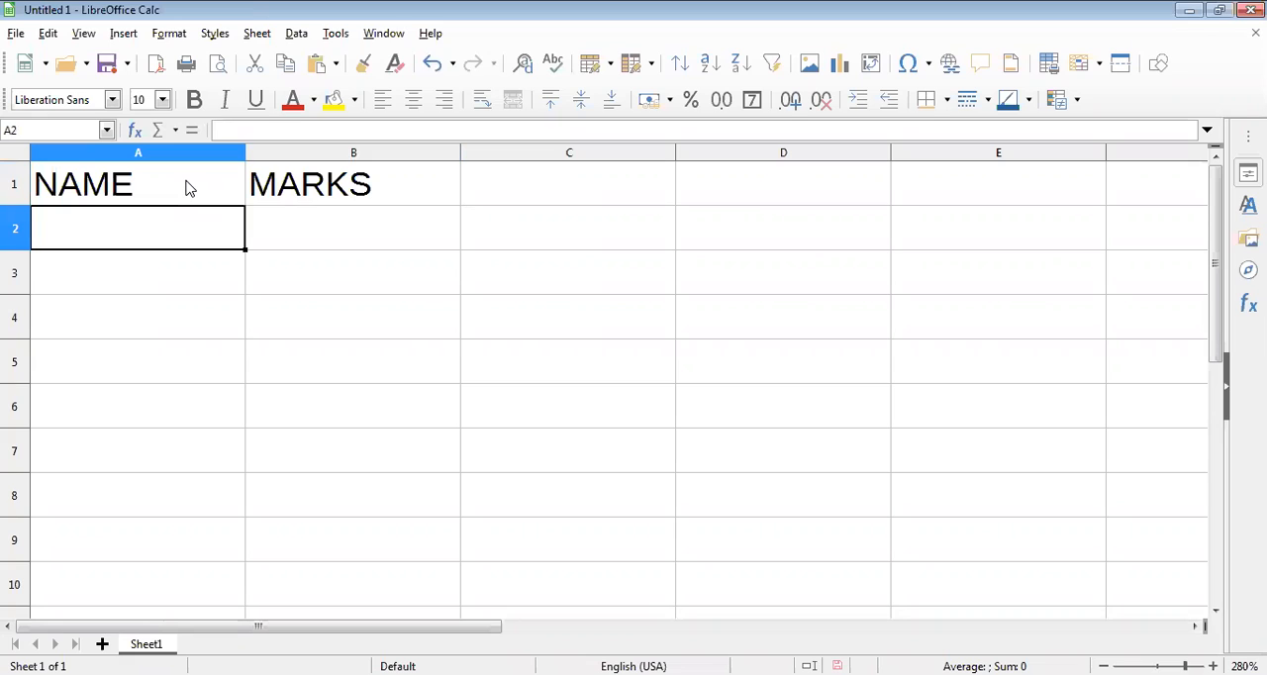
# Step: Enter the first three students' names in cells A2 to A4, below the NAME header
pyautogui.write('DINESH')
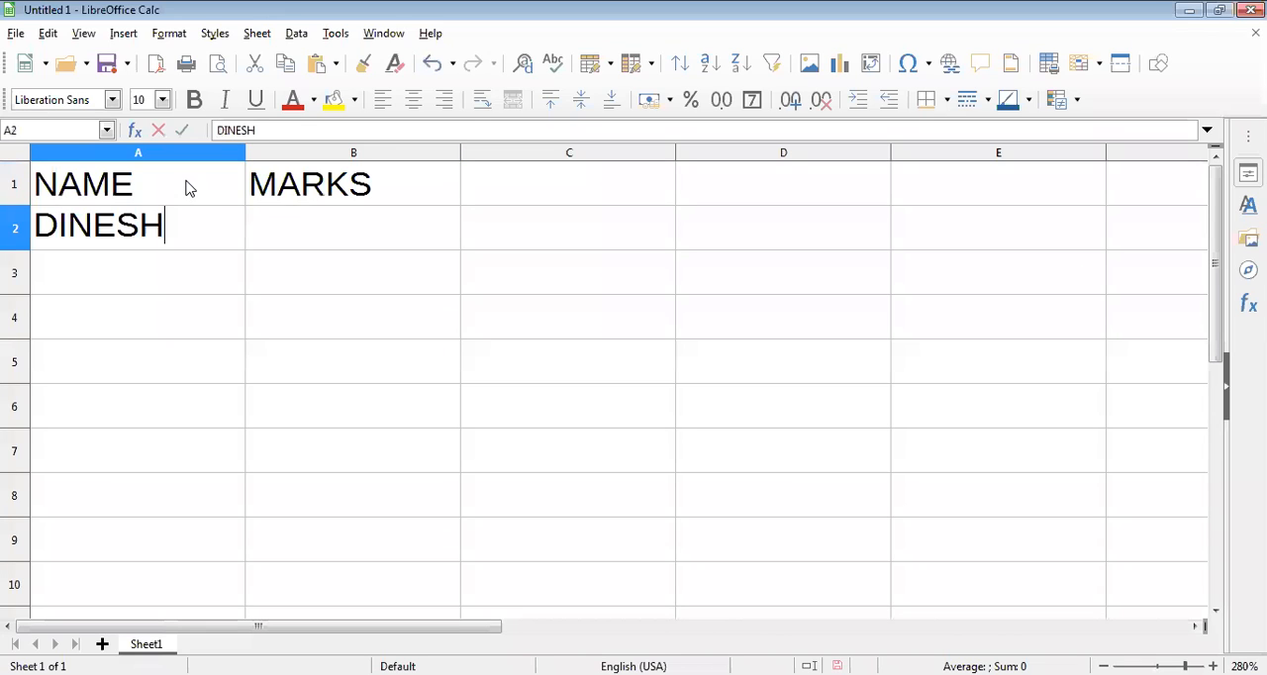
pyautogui.press('Return')
pyautogui.write('POO')
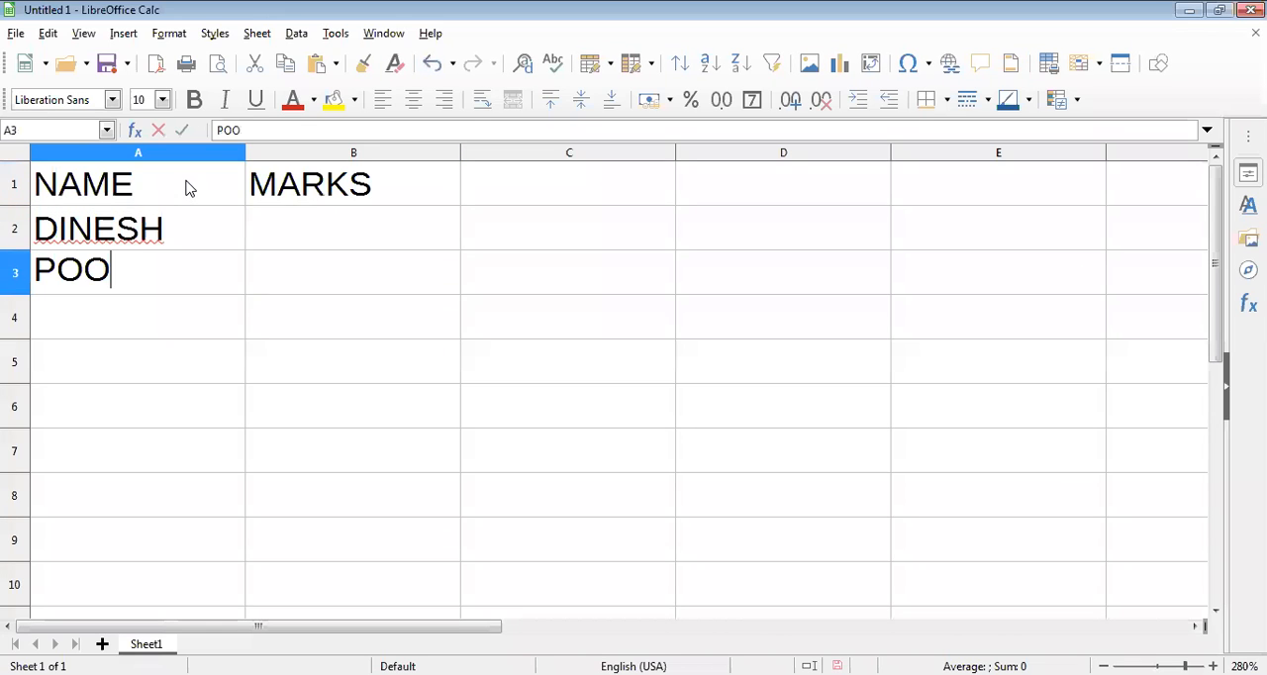
pyautogui.write('NAM')
pyautogui.press('Return')
pyautogui.write('VIKA')
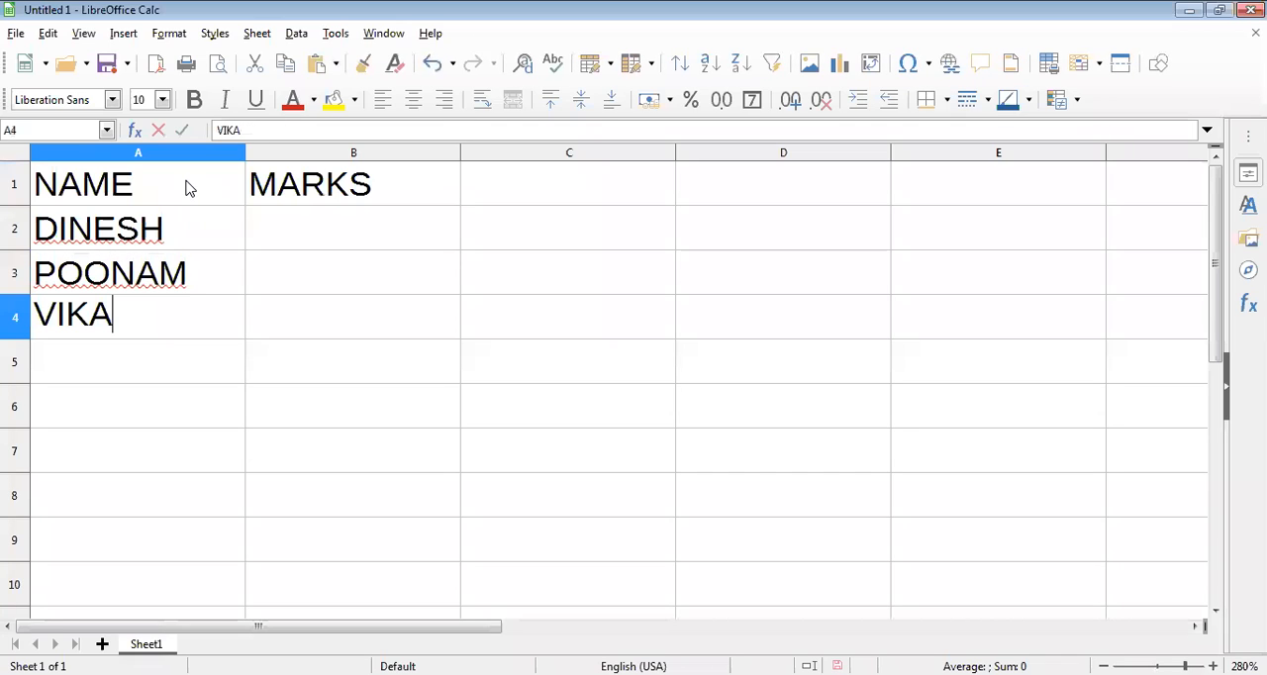
pyautogui.write('S')
pyautogui.press('Return')
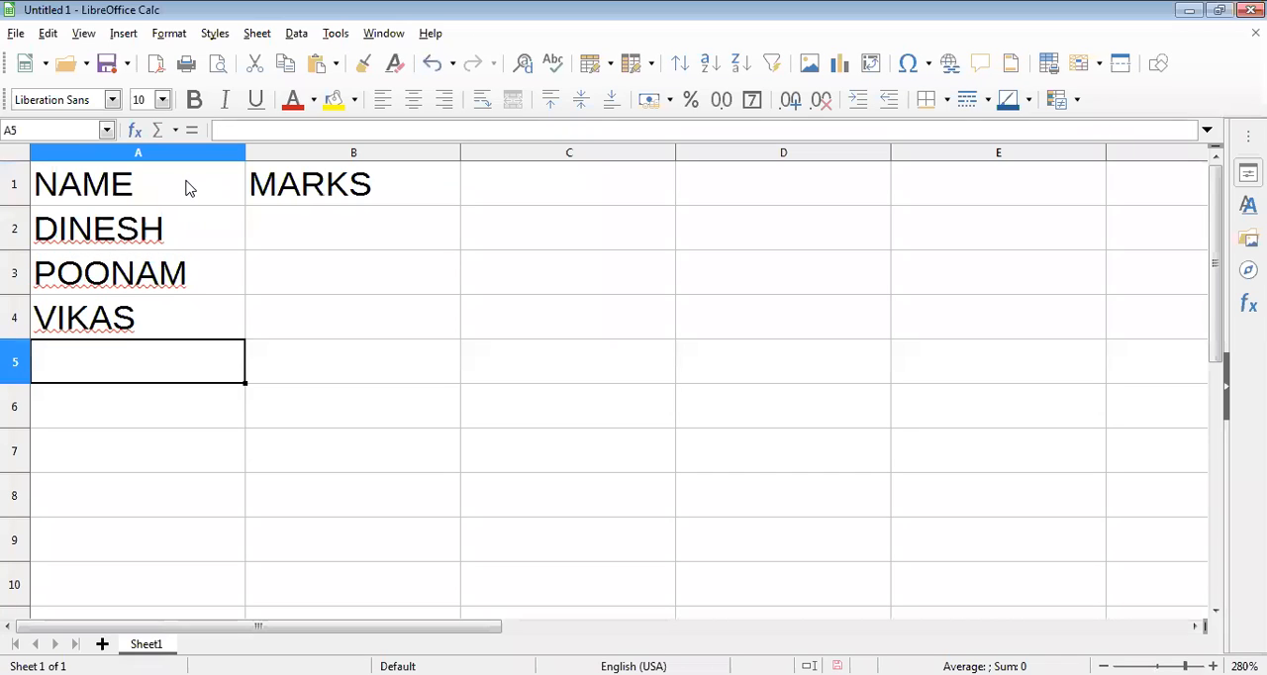
# Step: Add three more student names in cells A5 to A7
pyautogui.write('RAHUL')
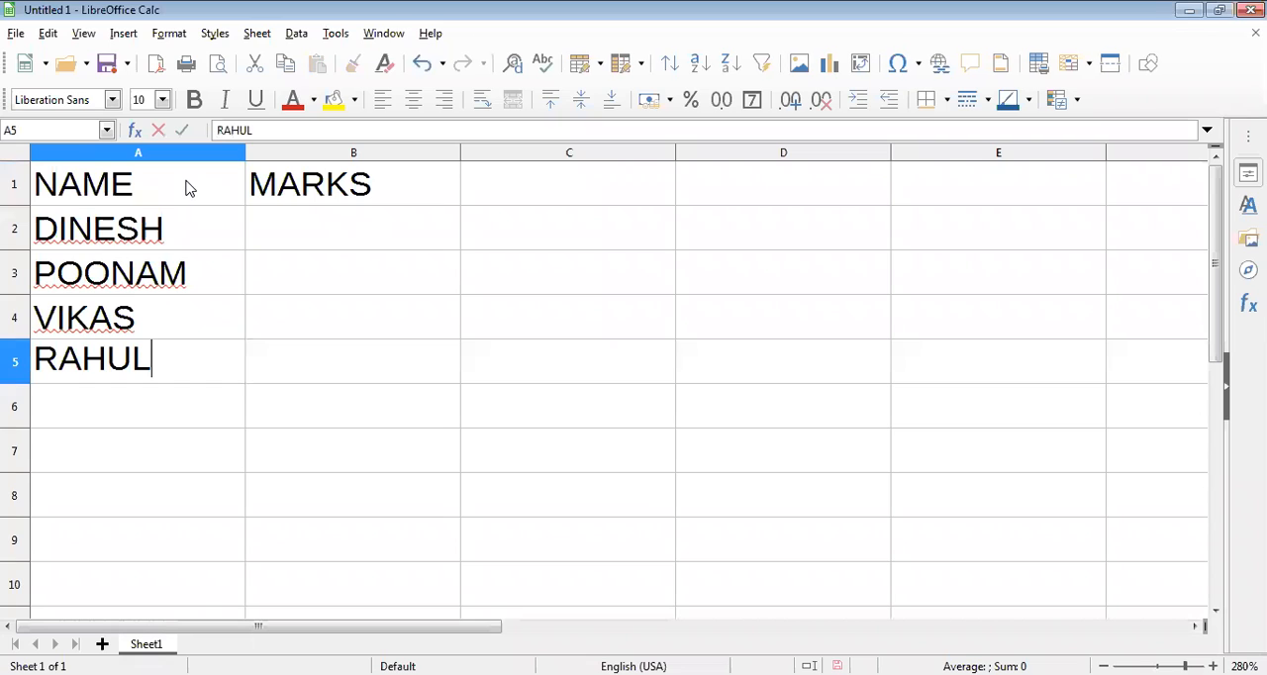
pyautogui.press('Return')
pyautogui.write('P')
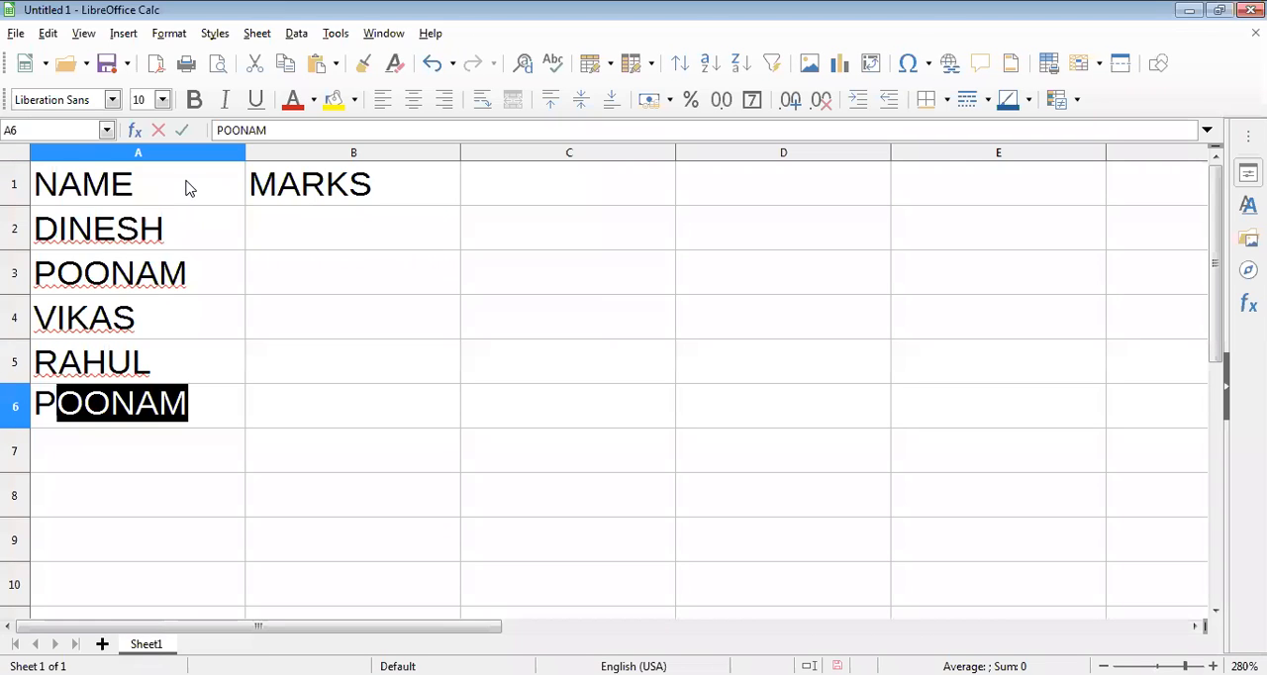
pyautogui.write('OOJA')
pyautogui.press('Return')
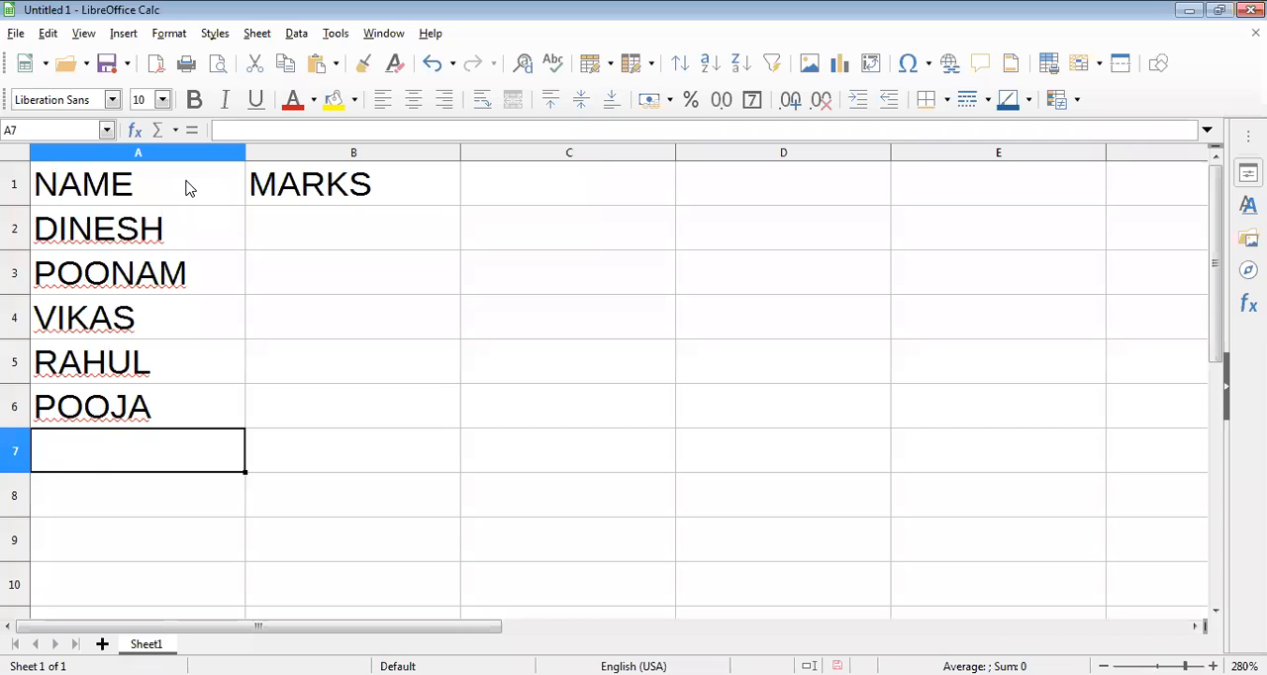
pyautogui.write('GOPAL')
pyautogui.press('Return')
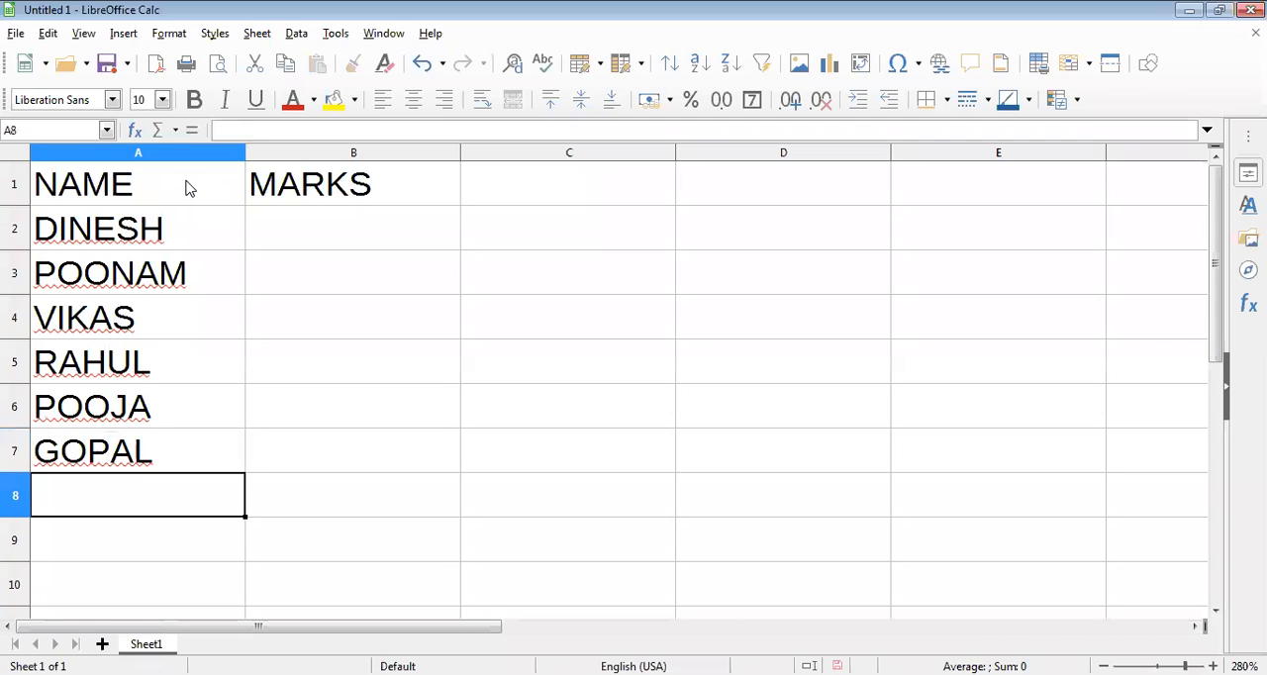
# Step: Complete the NAME column with three further student names in cells A8 to A10
pyautogui.write('TARUN')
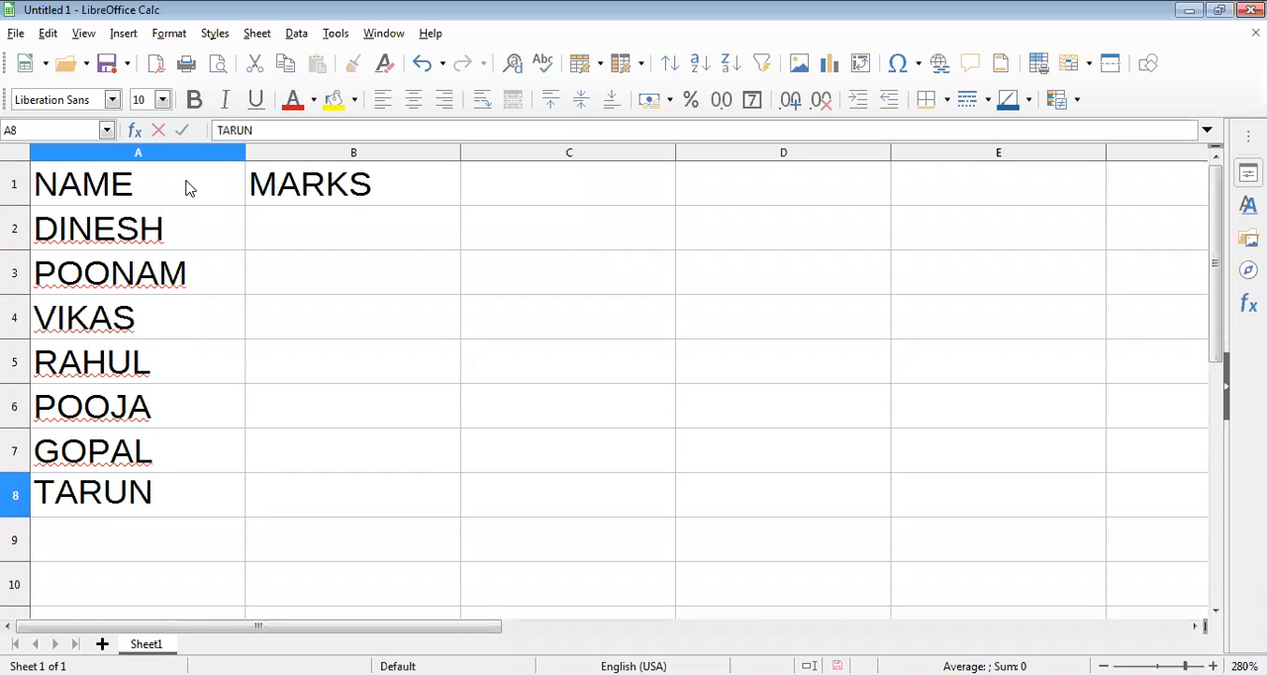
pyautogui.press('Return')
pyautogui.write('P')
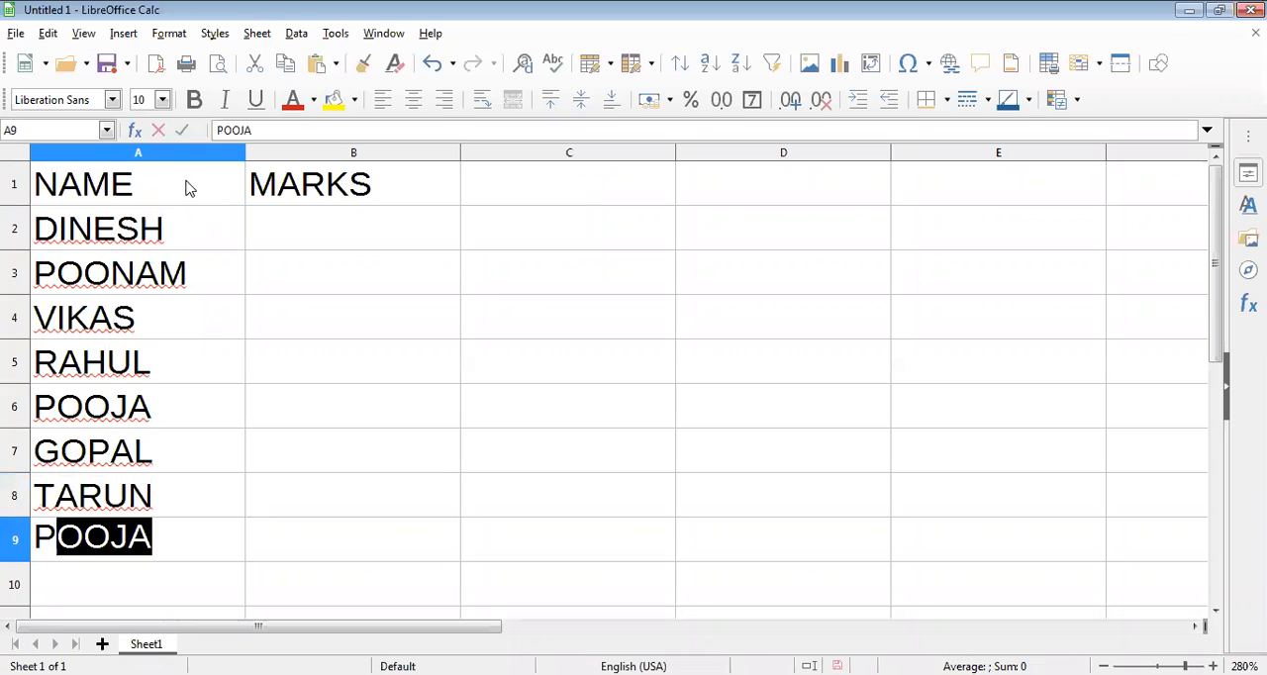
pyautogui.write('UNIT')
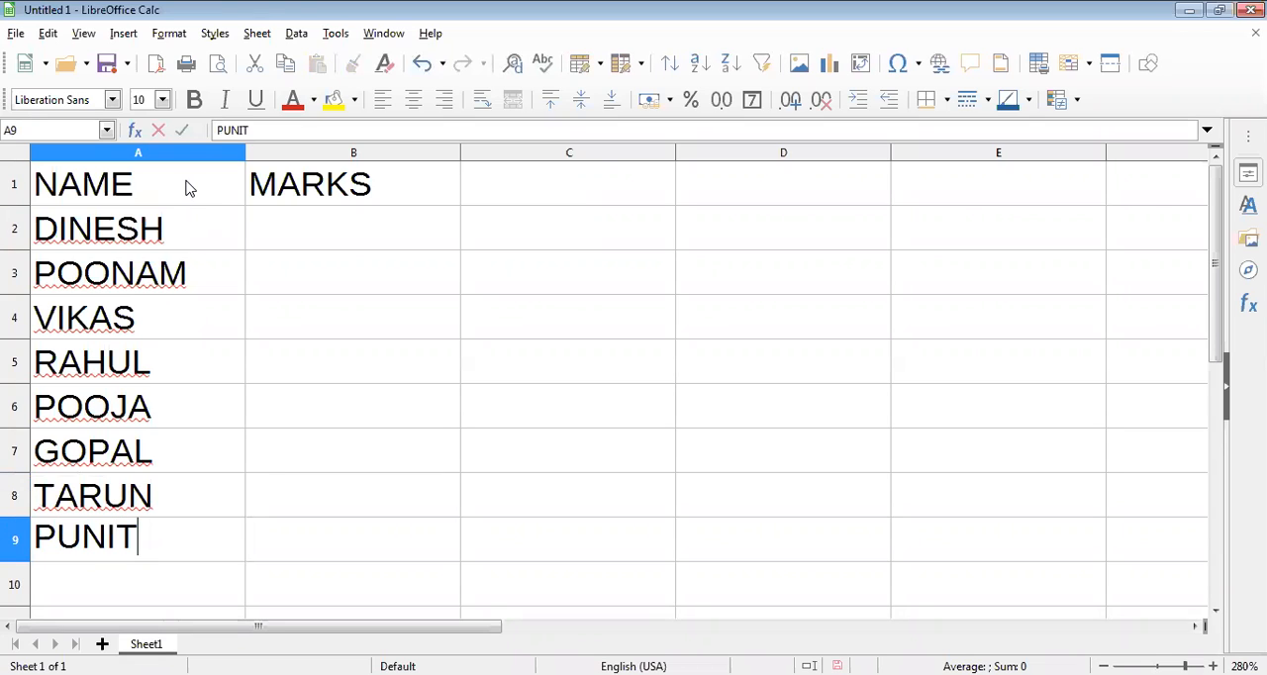
pyautogui.press('Return')
pyautogui.write('RA')
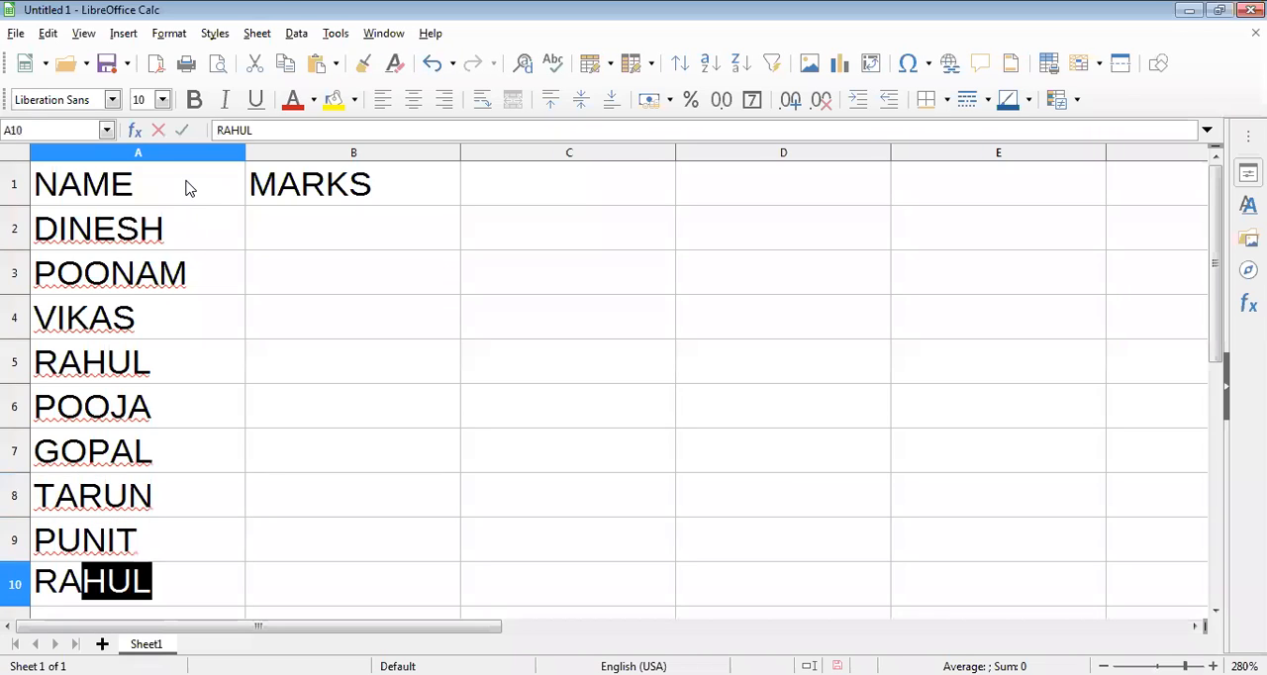
pyautogui.write('JESH')
# Step: Enter the marks 56, 15 and 48 in cells B2 to B4
pyautogui.press('Right')
pyautogui.press('Up')
pyautogui.press('Up')
pyautogui.press('Up')
pyautogui.press('Up')
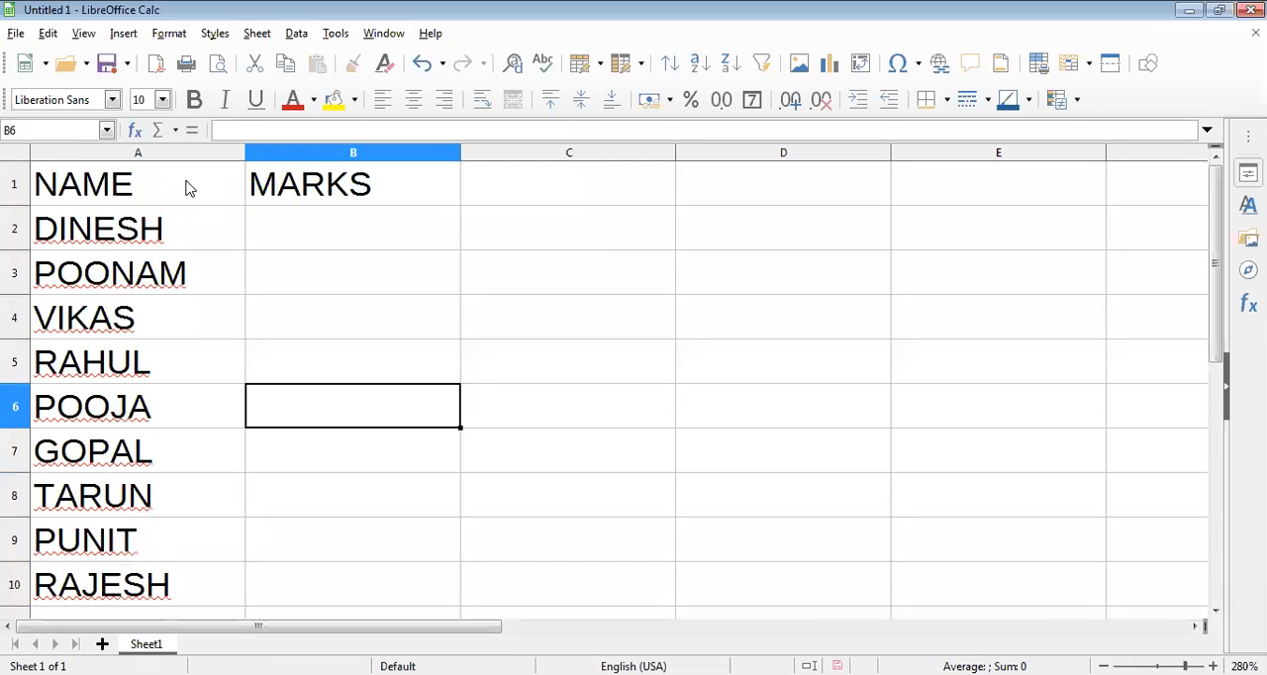
pyautogui.press('Up')
pyautogui.press('Up')
pyautogui.press('Up')
pyautogui.press('Up')
pyautogui.write('56')
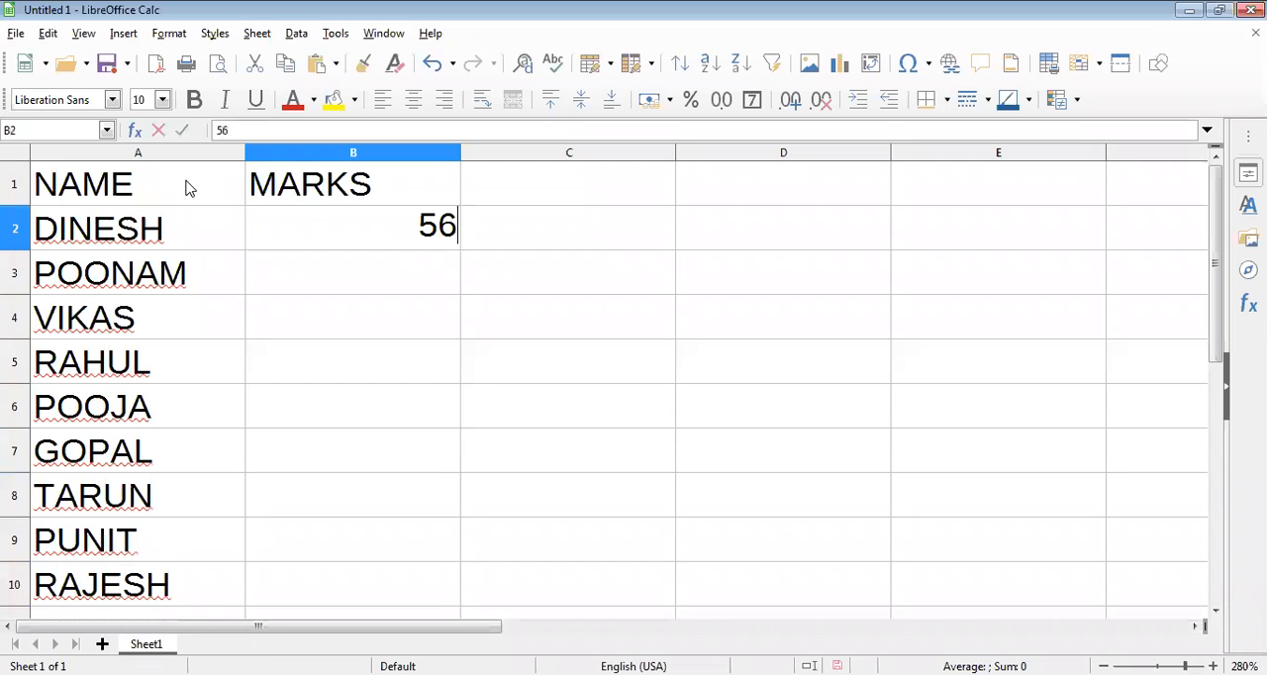
pyautogui.press('Return')
pyautogui.write('15')
pyautogui.press('Return')
pyautogui.write('48')
# Step: Enter the marks 80, 45, 35, 90, 47 and 57 in cells B5 to B10
pyautogui.press('Return')
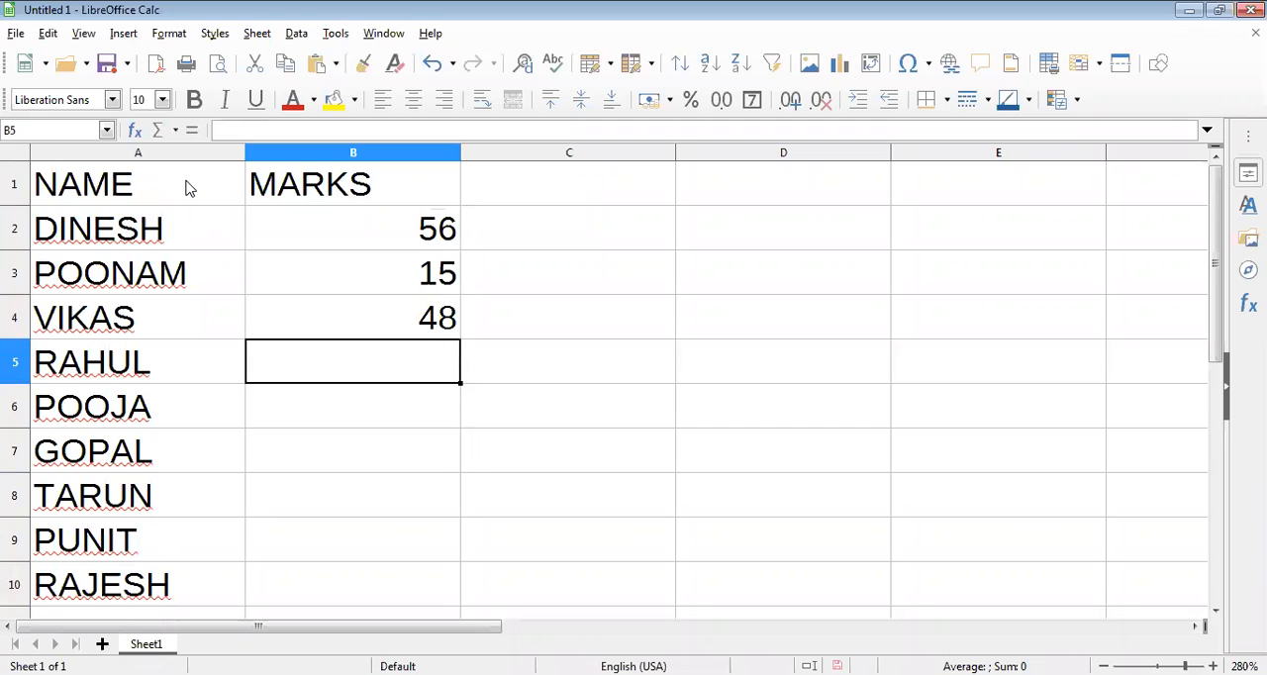
pyautogui.write('80')
pyautogui.press('Return')
pyautogui.write('45')
pyautogui.press('Return')
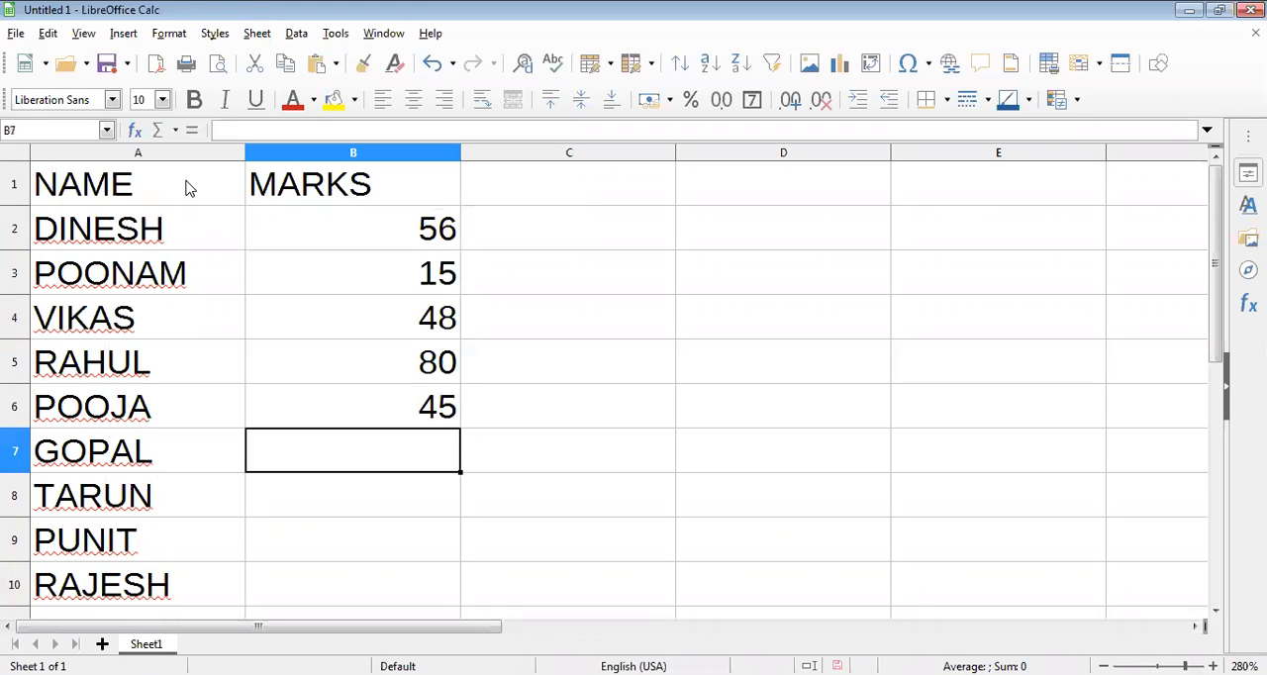
pyautogui.write('35')
pyautogui.press('Return')
pyautogui.write('90')
pyautogui.press('Return')
pyautogui.write('47')
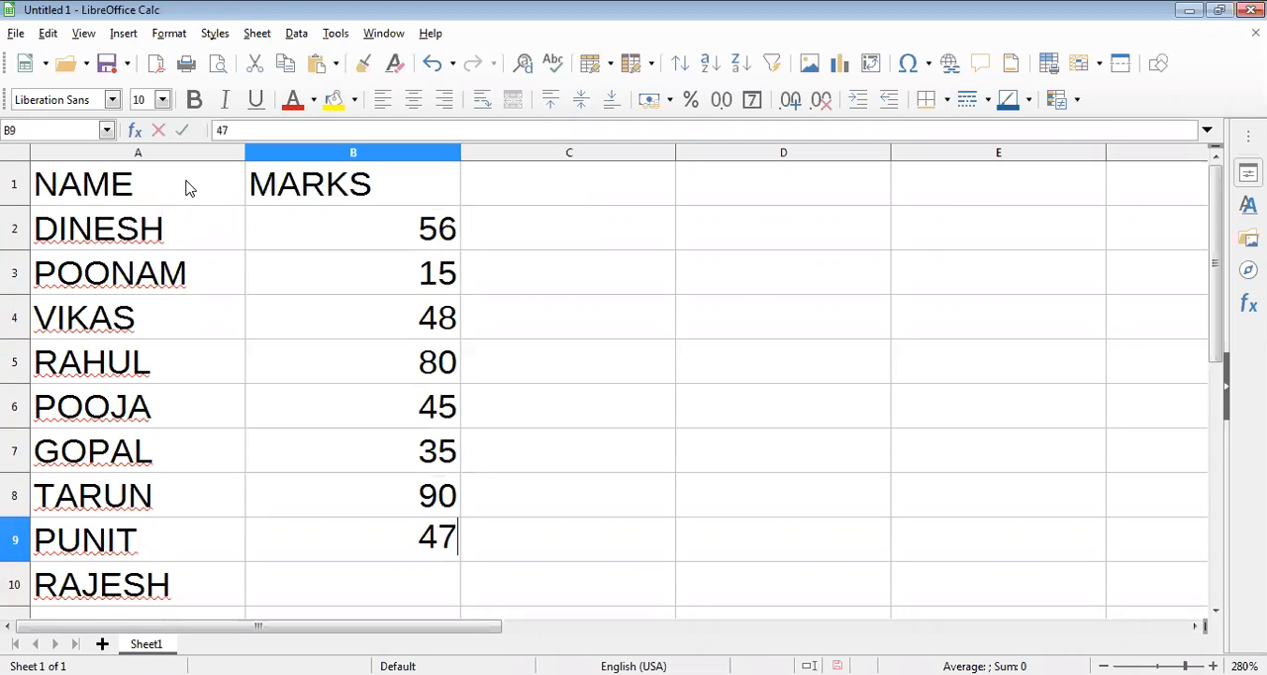
pyautogui.press('Return')
pyautogui.write('57')
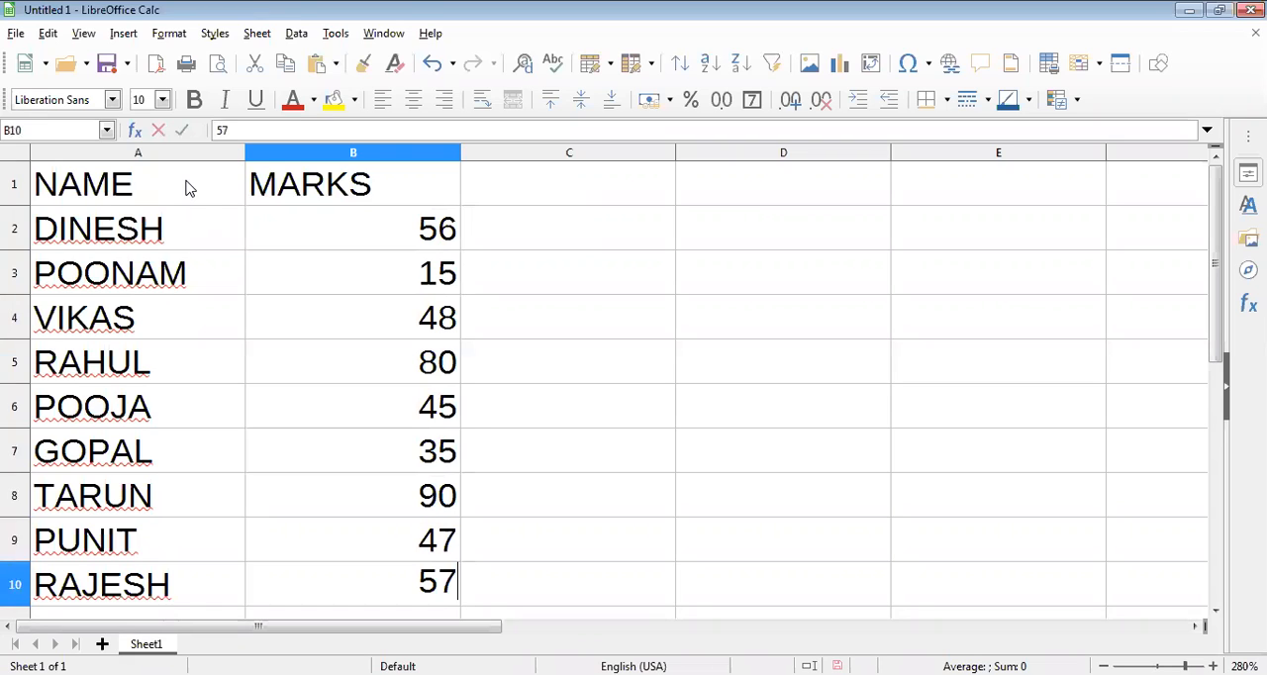
pyautogui.click(498, 291)
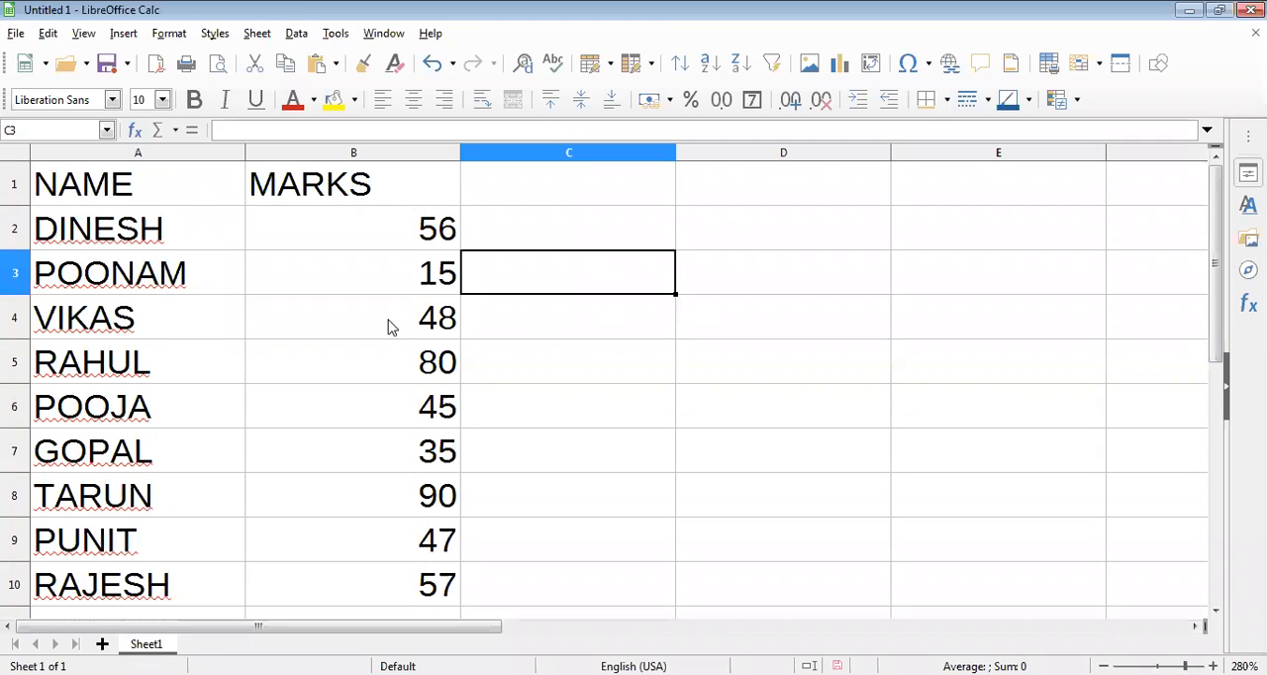
# Step: Apply a three-entry color scale to B2:B10 with red for the minimum, yellow at percentile 50 and green for the maximum
pyautogui.click(376, 243)
pyautogui.keyDown('shift'); pyautogui.click(376, 396); pyautogui.keyUp('shift')
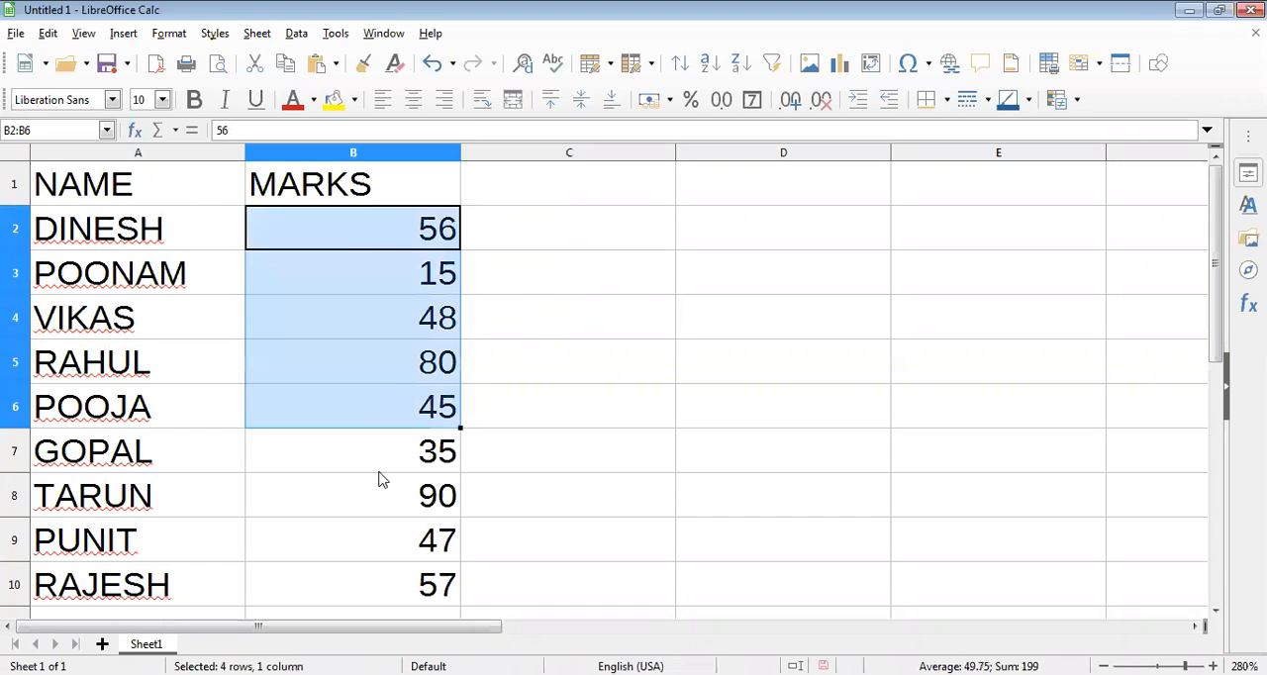
pyautogui.keyDown('shift'); pyautogui.click(380, 535); pyautogui.keyUp('shift')
pyautogui.keyDown('shift'); pyautogui.click(400, 576); pyautogui.keyUp('shift')
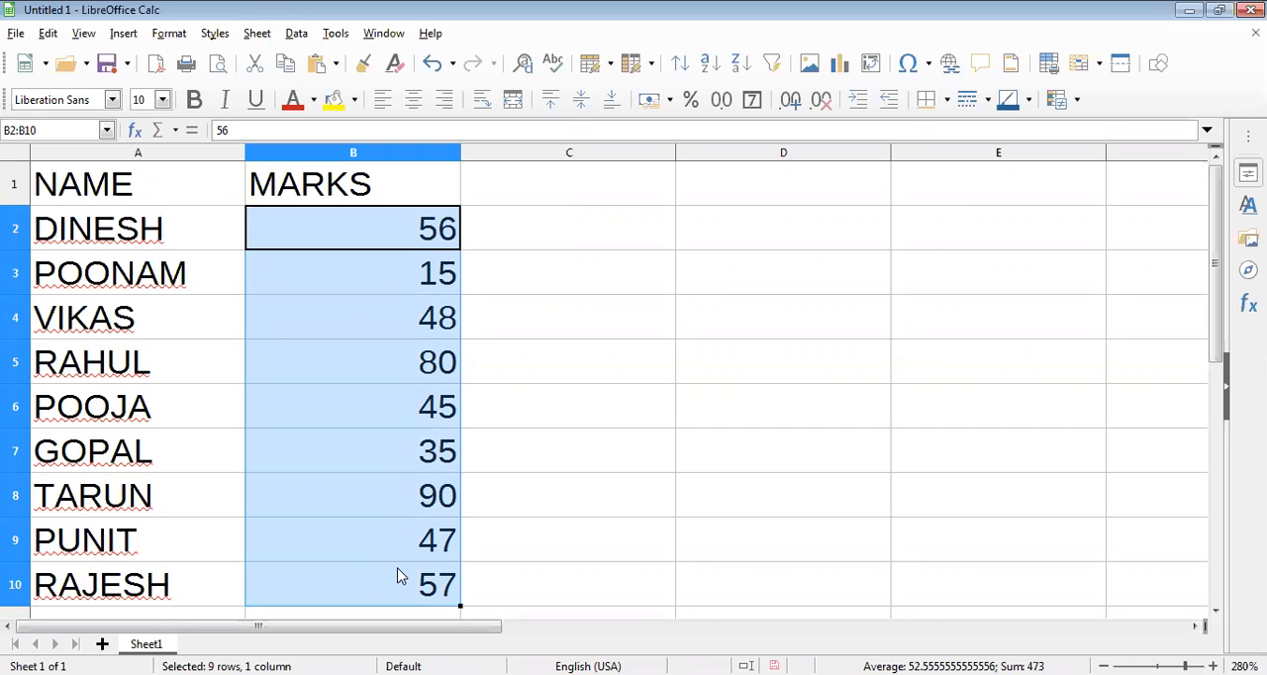
pyautogui.click(170, 39)
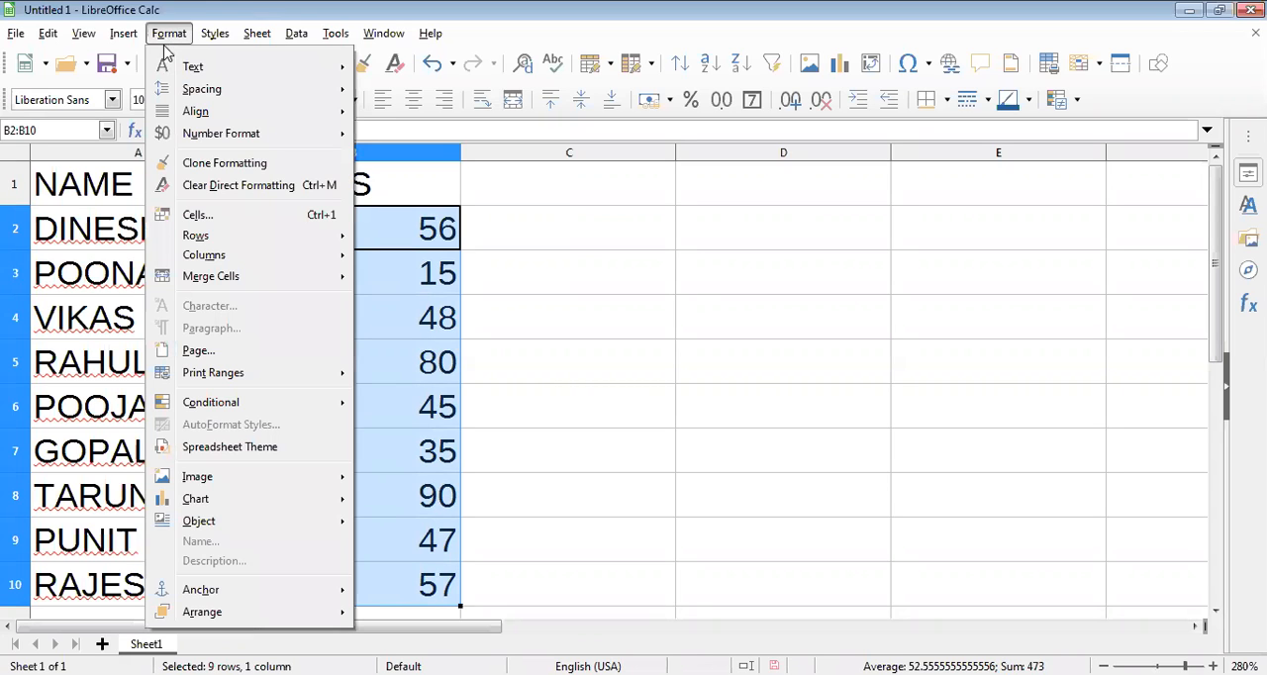
pyautogui.moveTo(220, 411)
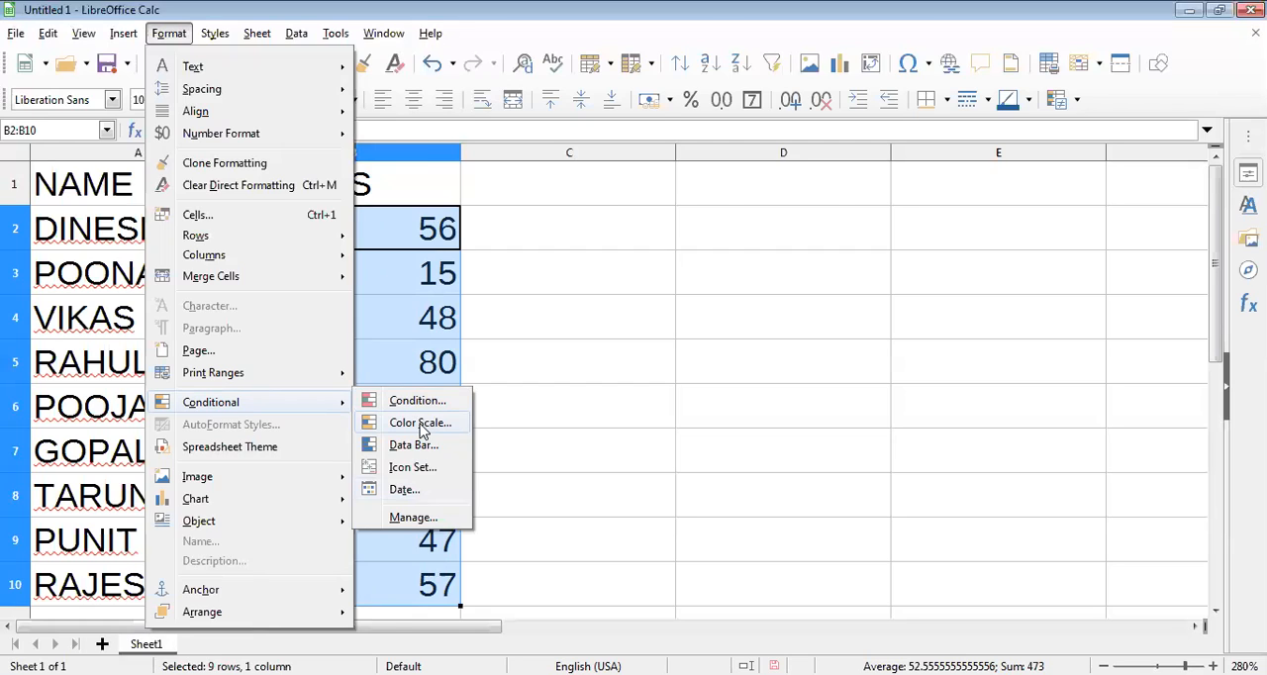
pyautogui.click(422, 425)
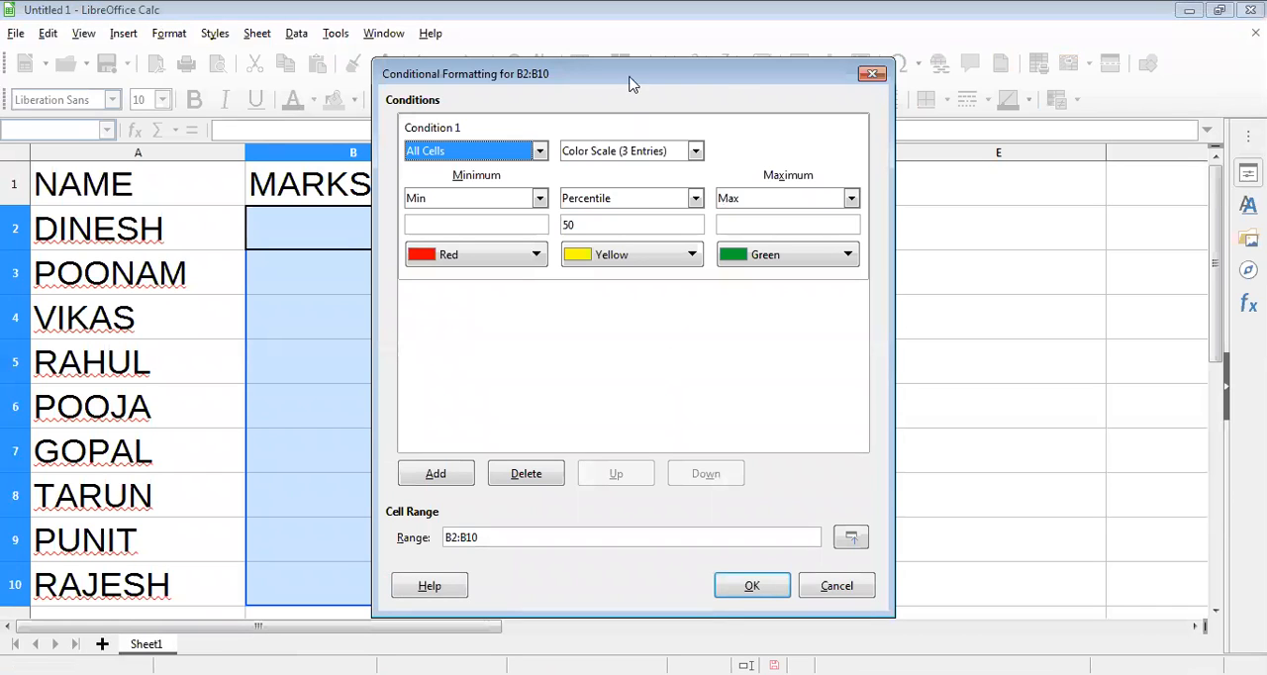
pyautogui.moveTo(746, 87); pyautogui.dragTo(855, 91)
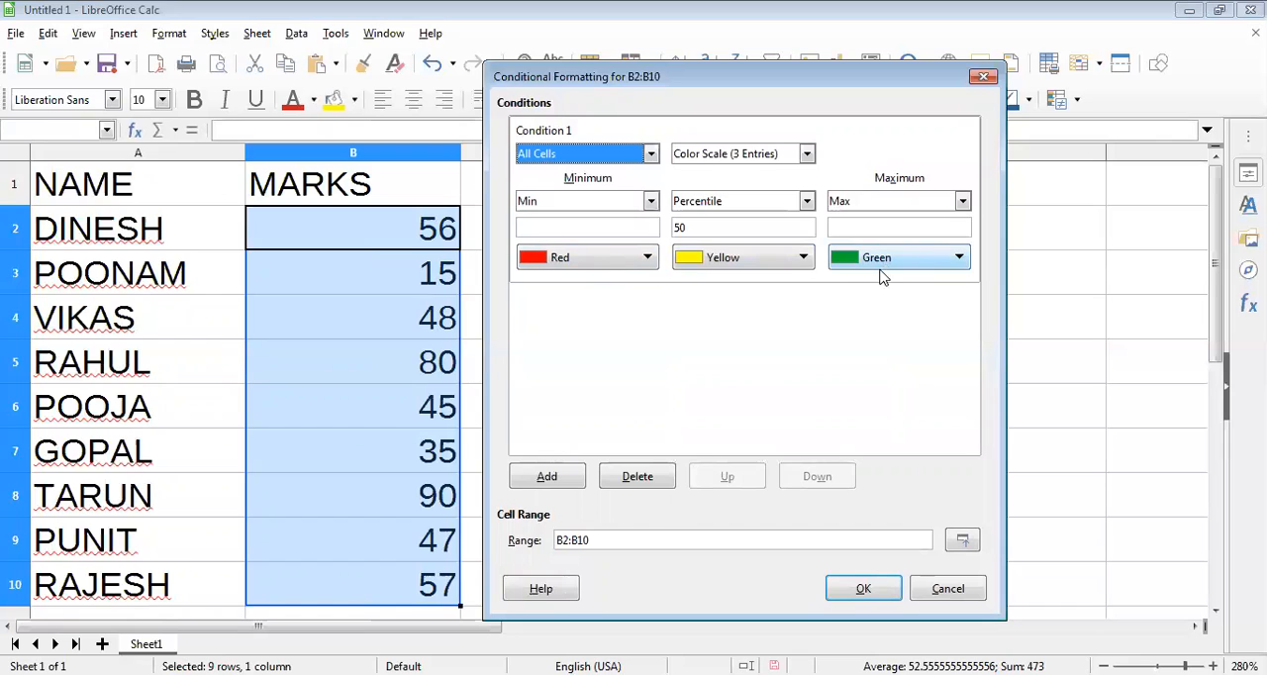
pyautogui.click(863, 591)
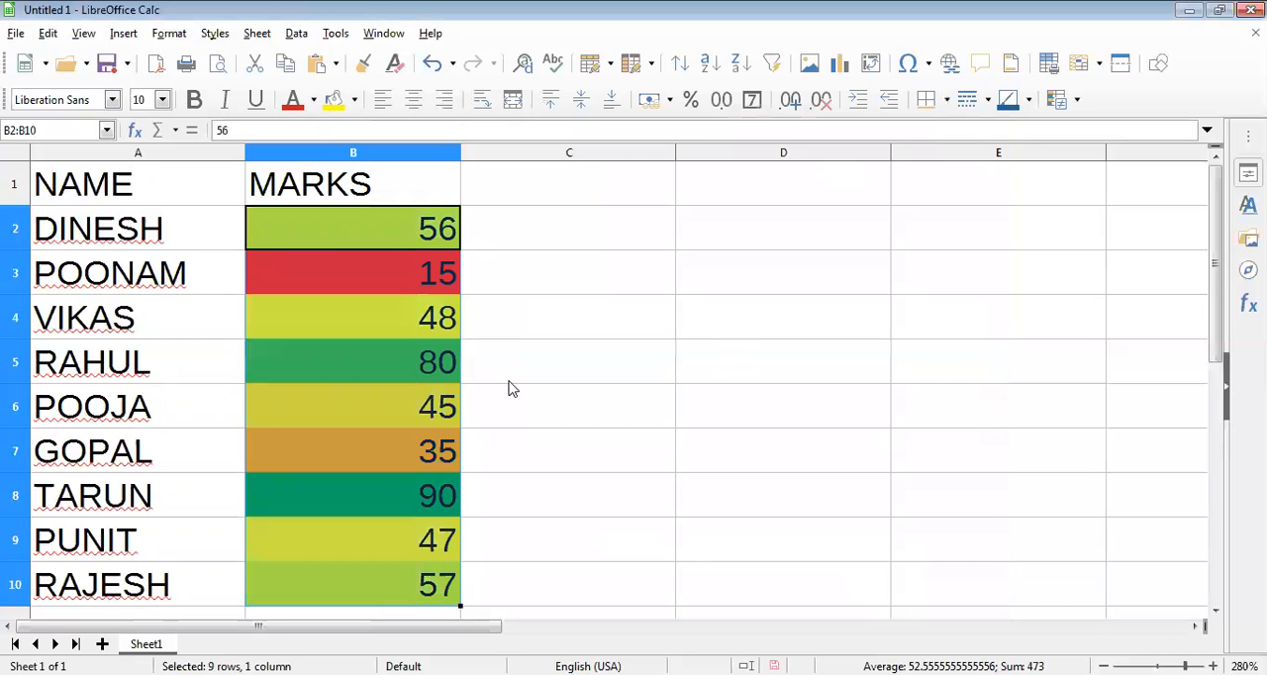
# Step: Deselect the marks and undo the color scale formatting
pyautogui.click(507, 373)
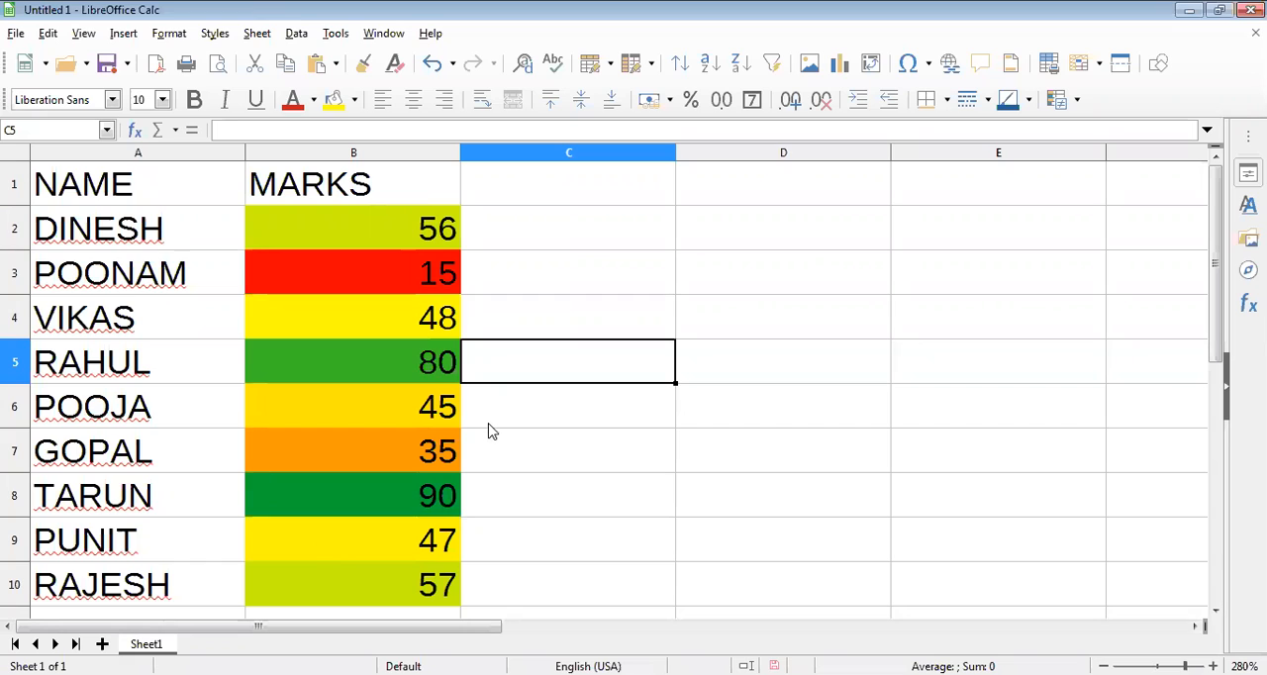
pyautogui.hotkey('ctrl', 'z')
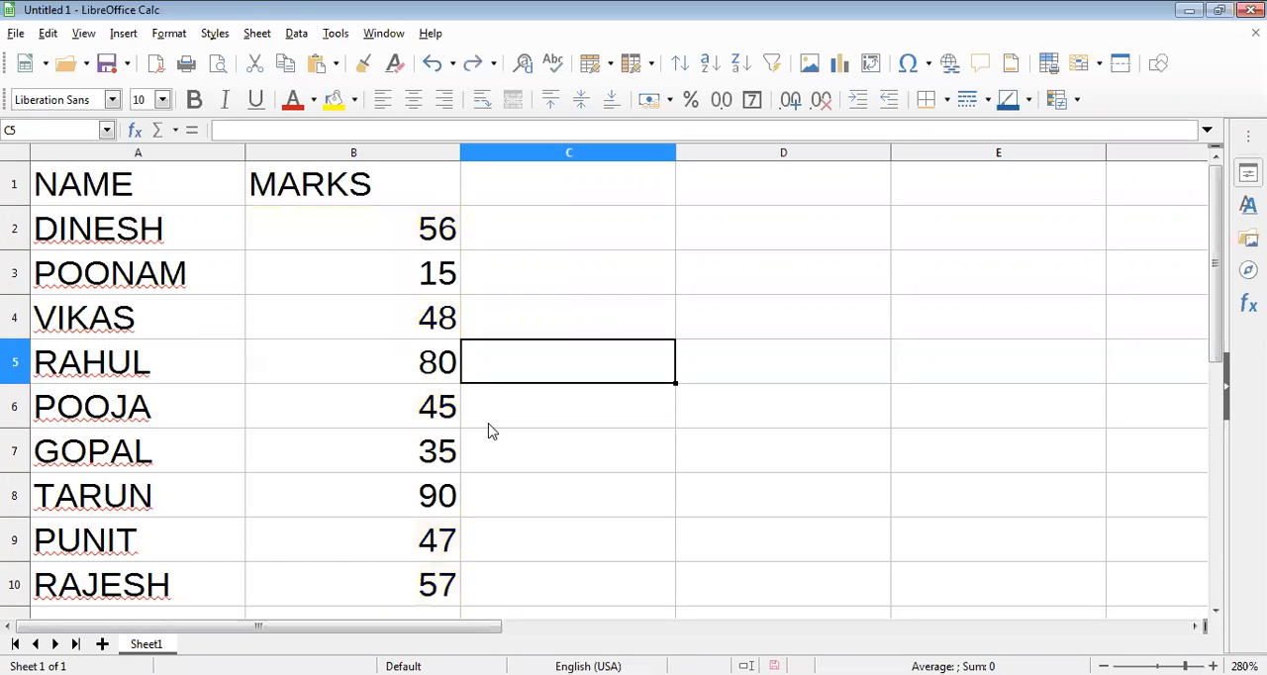
# Step: Apply data bar conditional formatting with automatic minimum and maximum to the marks in B2:B10, and undo it
pyautogui.click(362, 224)
pyautogui.moveTo(363, 335); pyautogui.dragTo(349, 582)
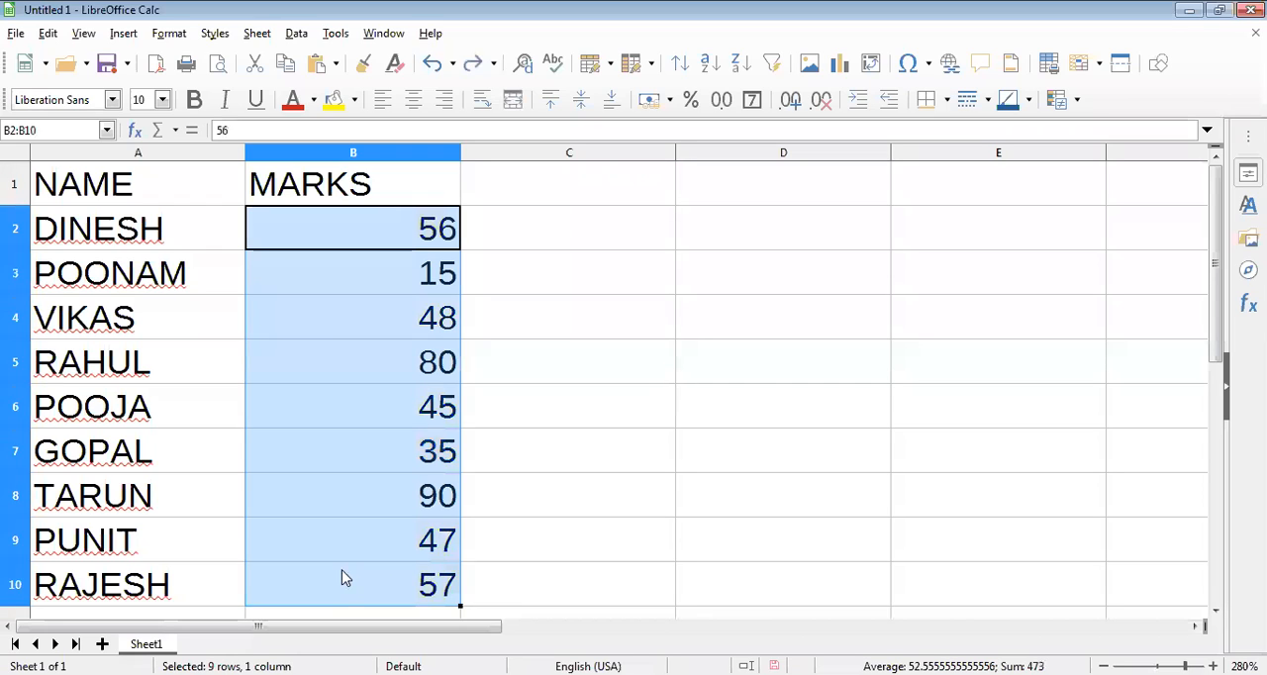
pyautogui.click(170, 33)
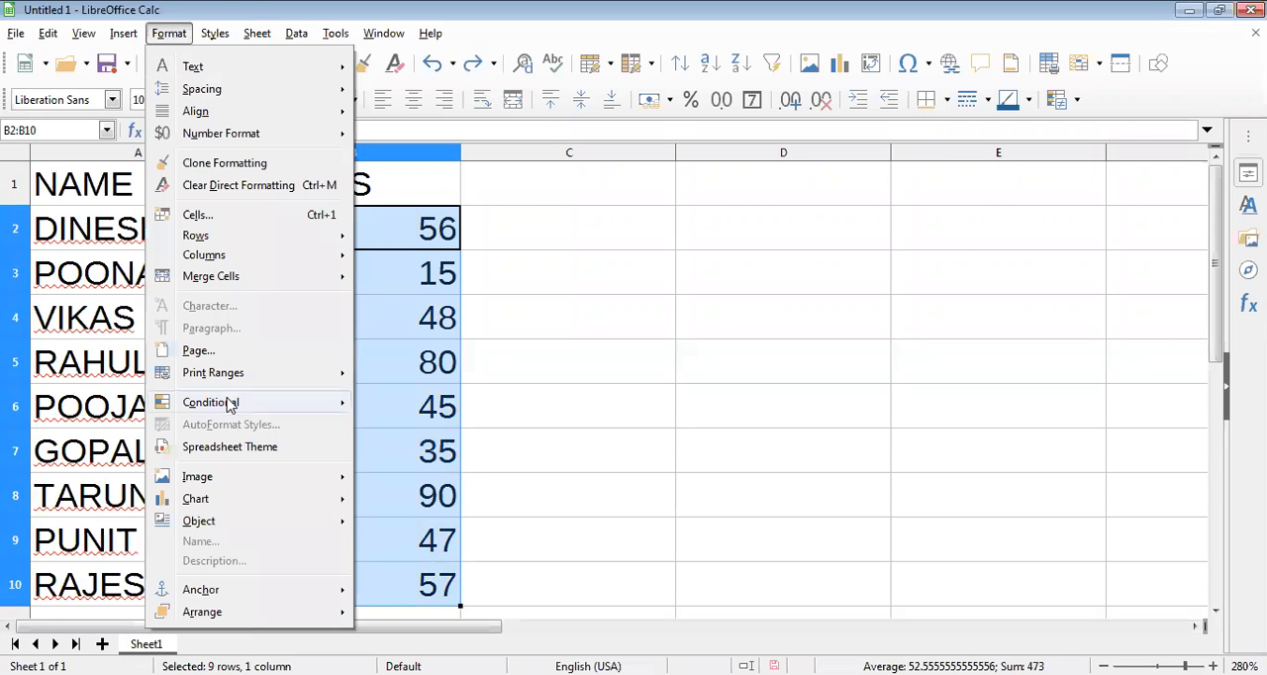
pyautogui.moveTo(230, 406)
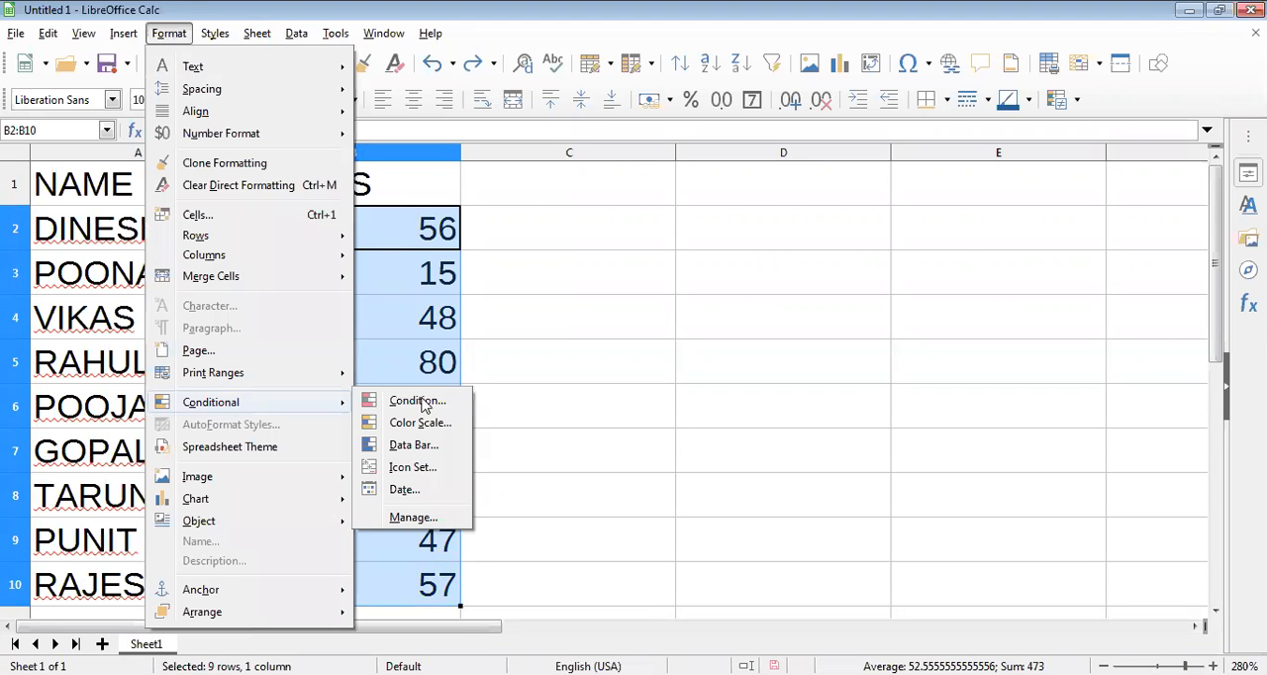
pyautogui.click(414, 446)
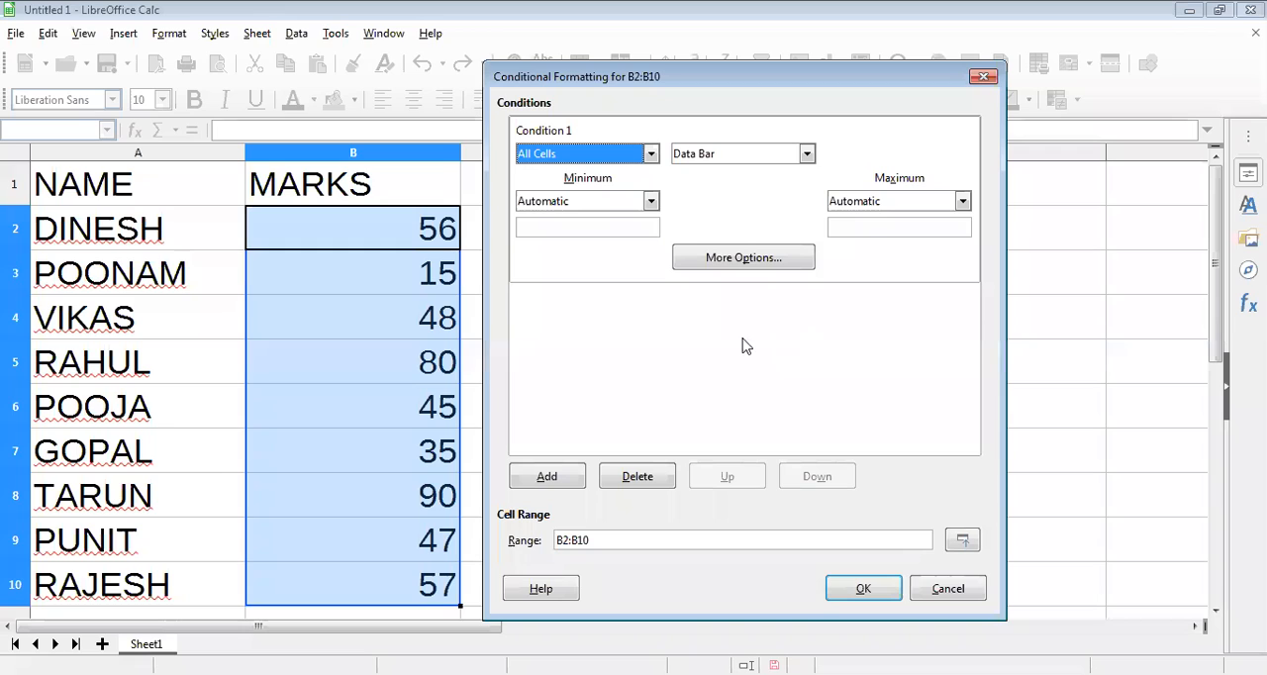
pyautogui.click(864, 590)
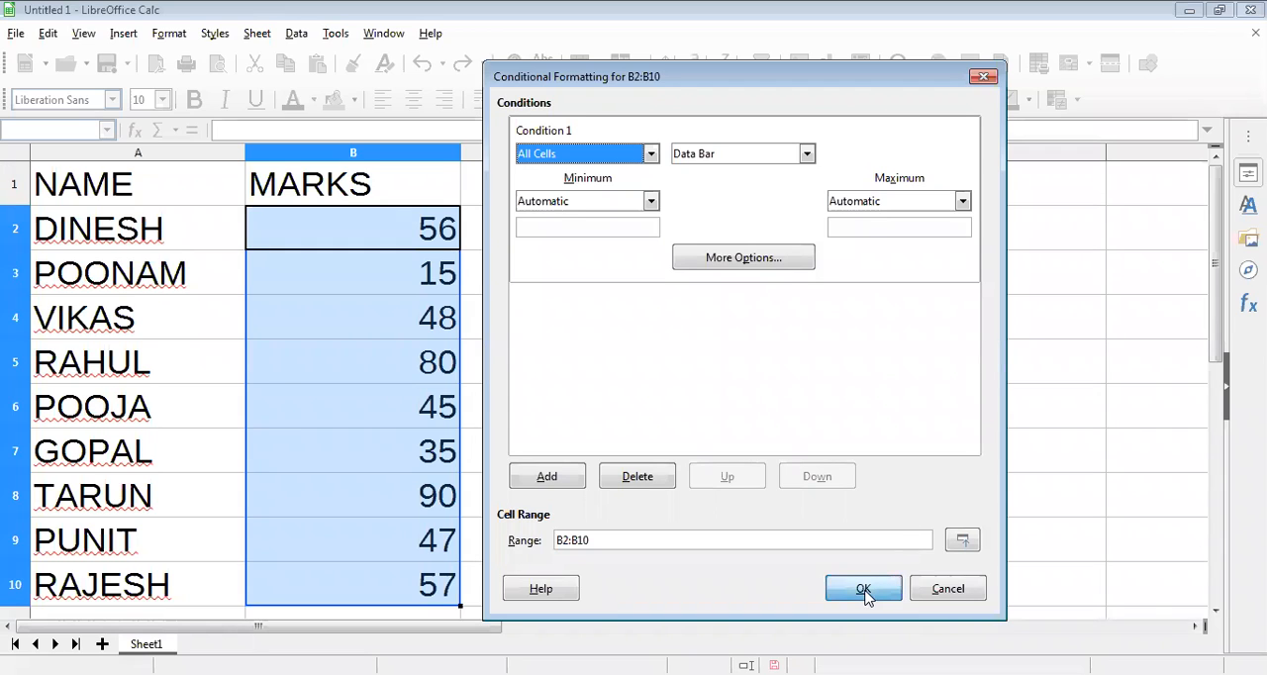
pyautogui.click(542, 368)
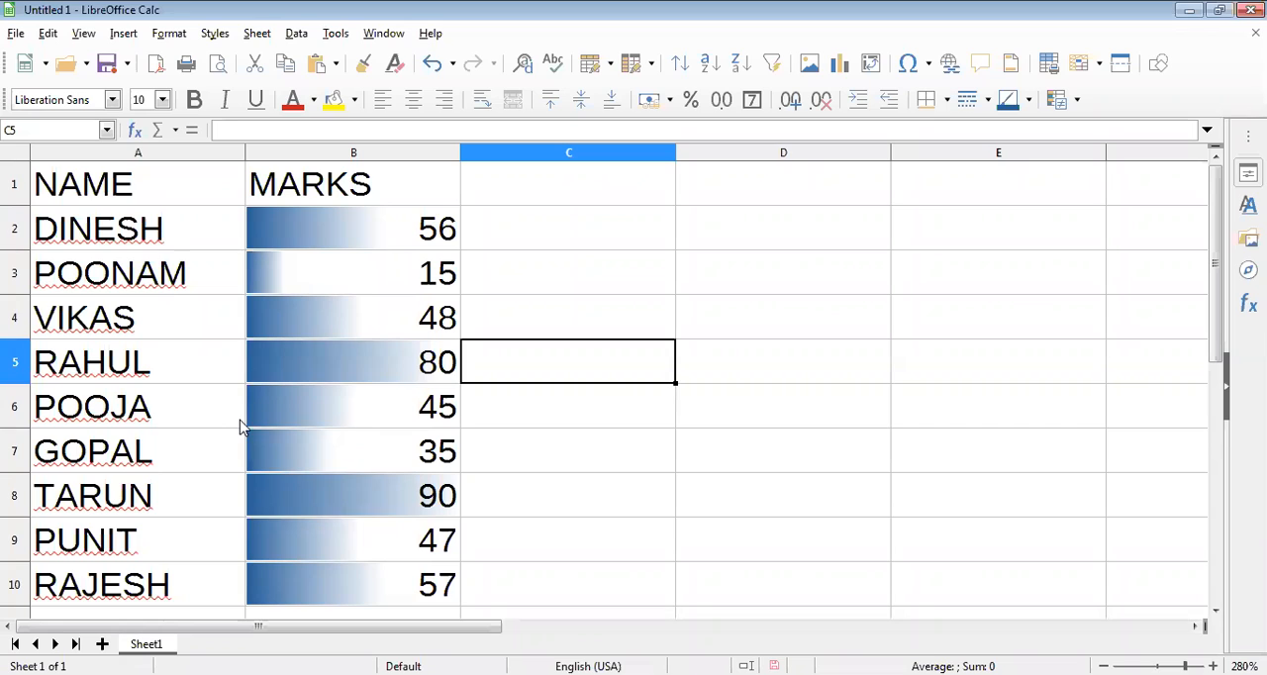
pyautogui.hotkey('ctrl', 'z')
# Step: Select the marks in B2:B10 and open the icon set conditional formatting settings for them
pyautogui.moveTo(377, 232); pyautogui.dragTo(377, 373)
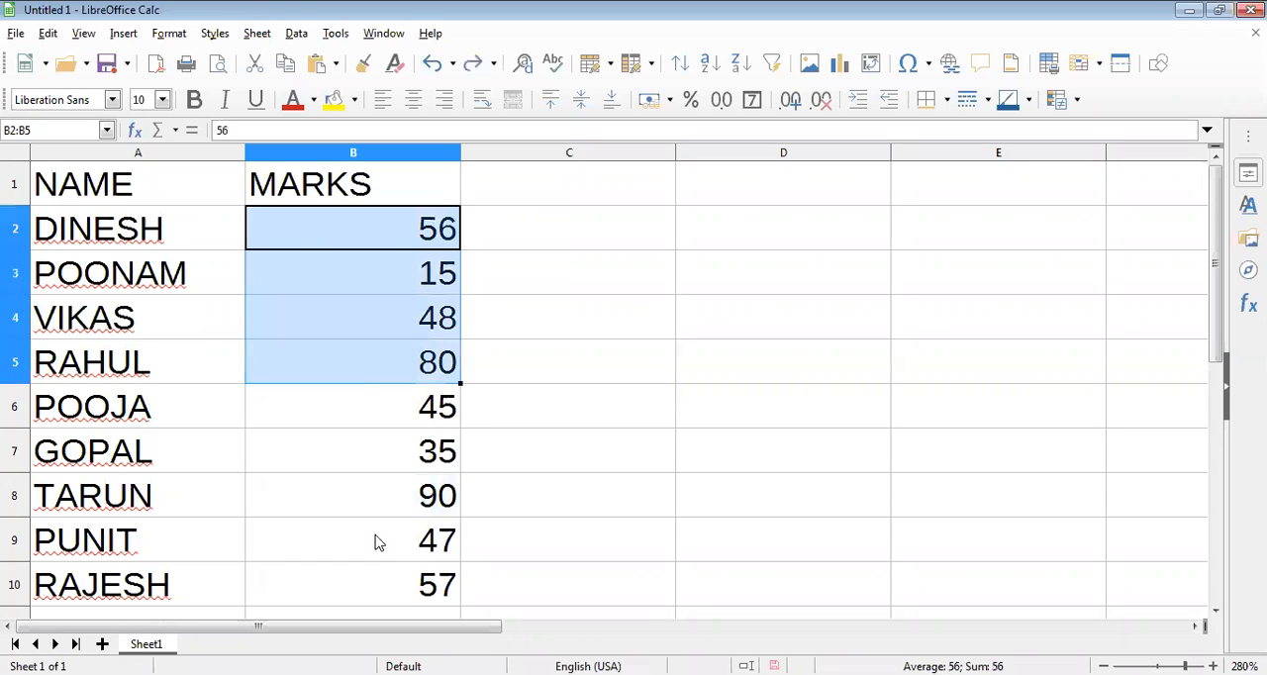
pyautogui.moveTo(376, 542); pyautogui.dragTo(376, 577)
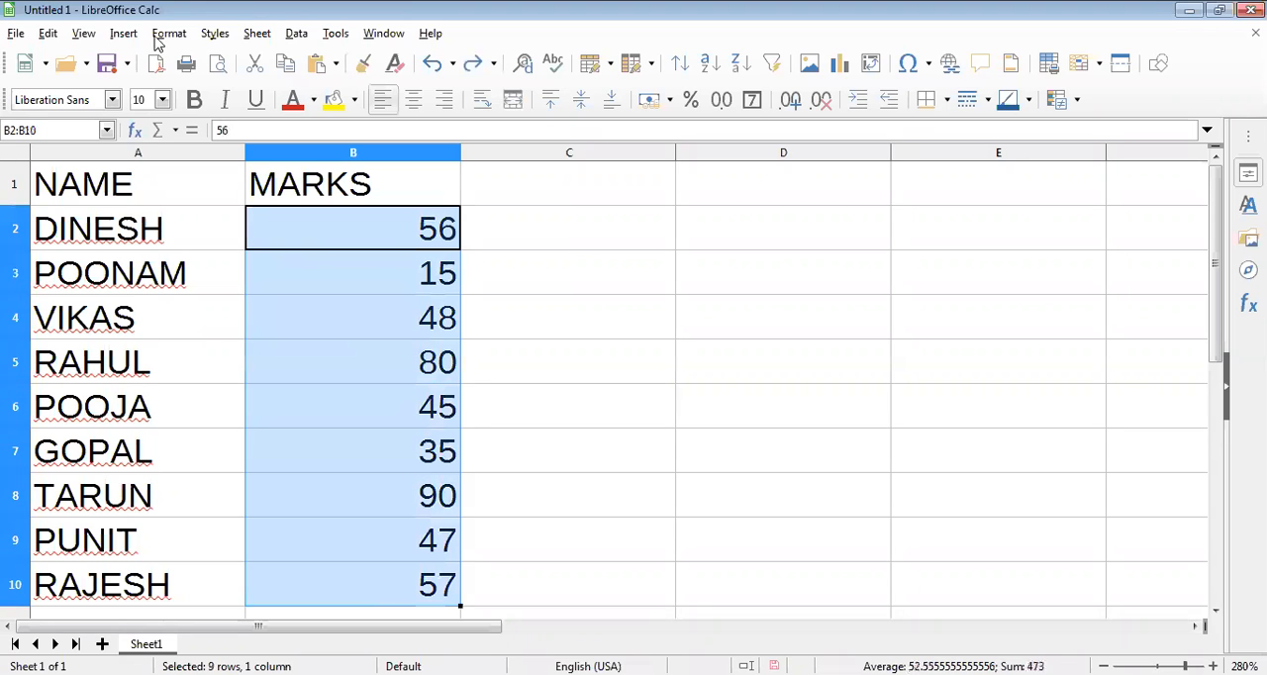
pyautogui.click(169, 33)
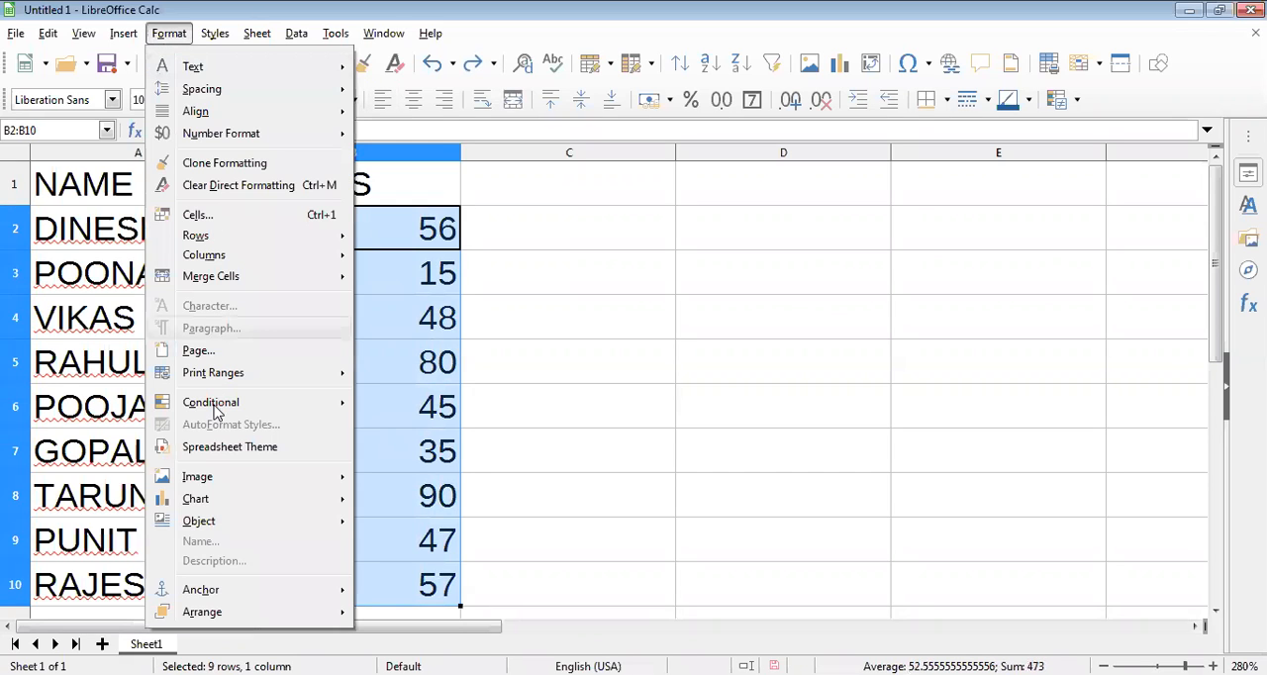
pyautogui.moveTo(216, 408)
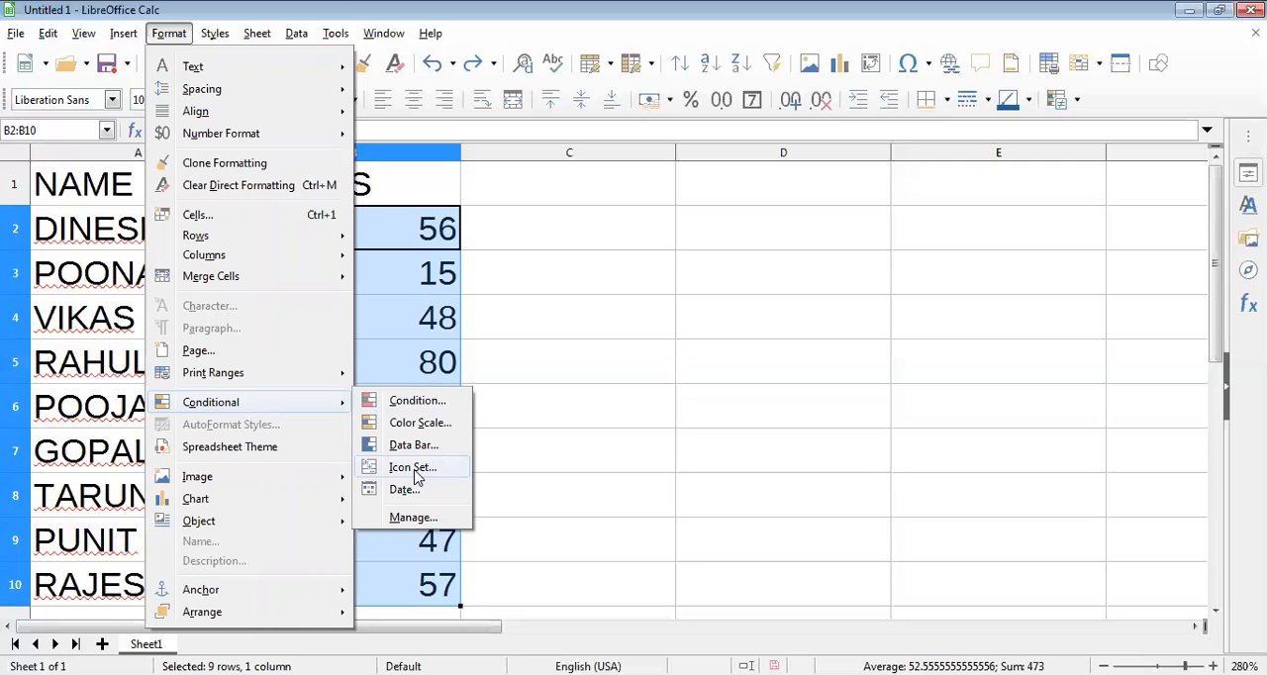
pyautogui.click(413, 469)
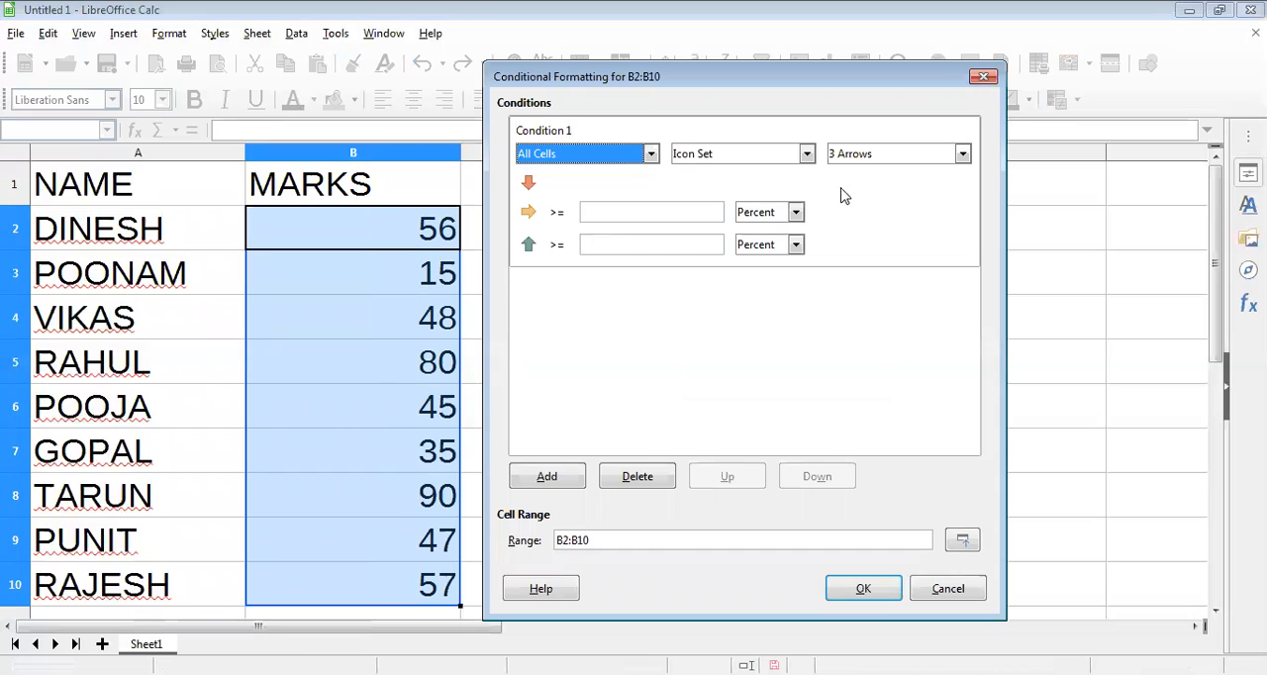
# Step: Try the 3 Stars, 3 Arrows, 3 Signs and 5 Quarters icon sets for the condition
pyautogui.click(913, 158)
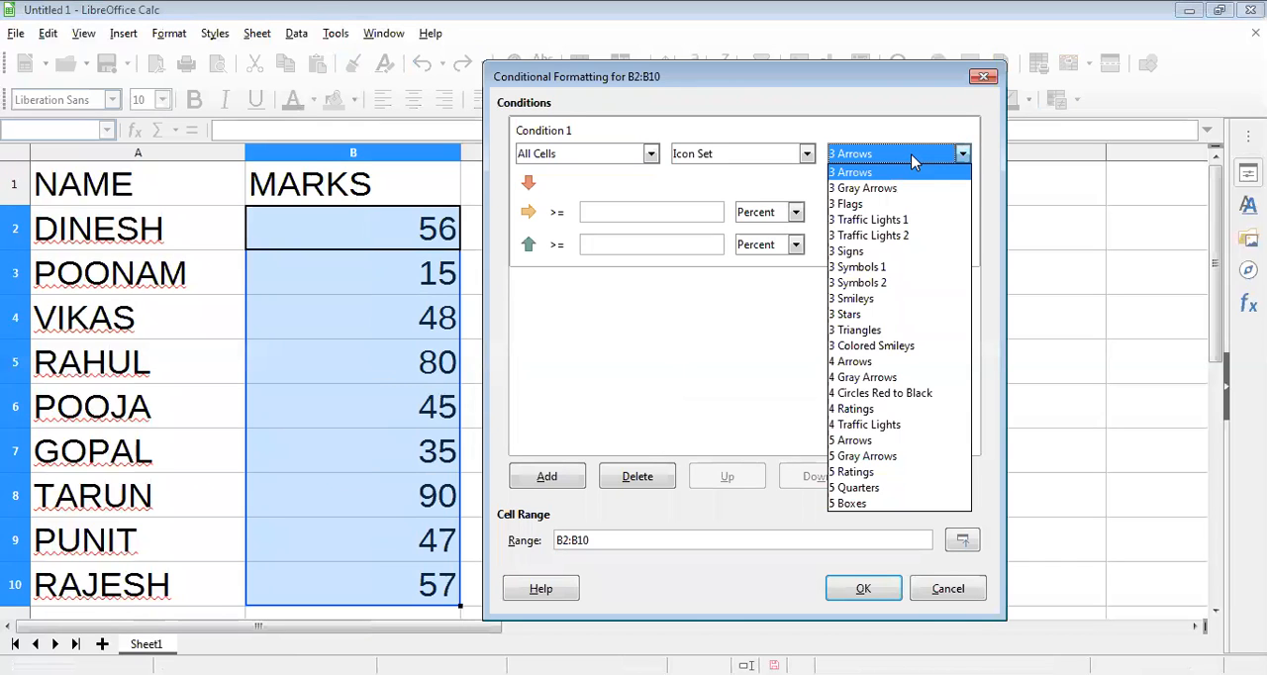
pyautogui.click(854, 320)
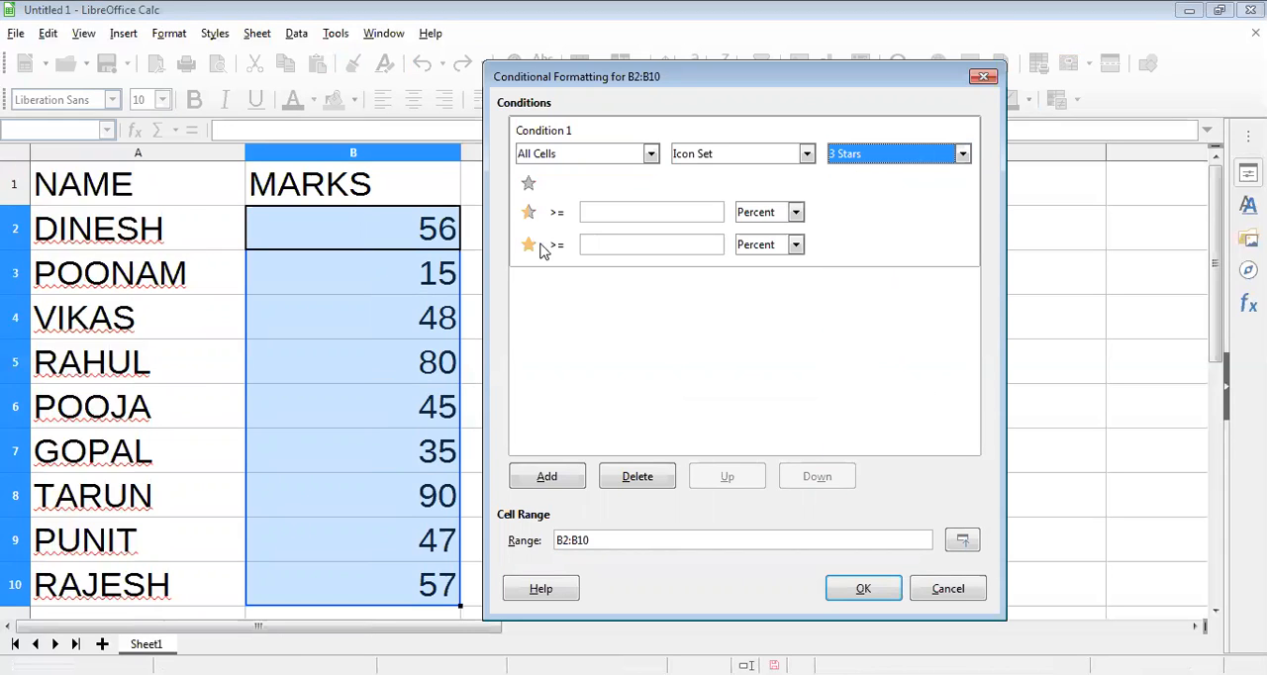
pyautogui.click(941, 158)
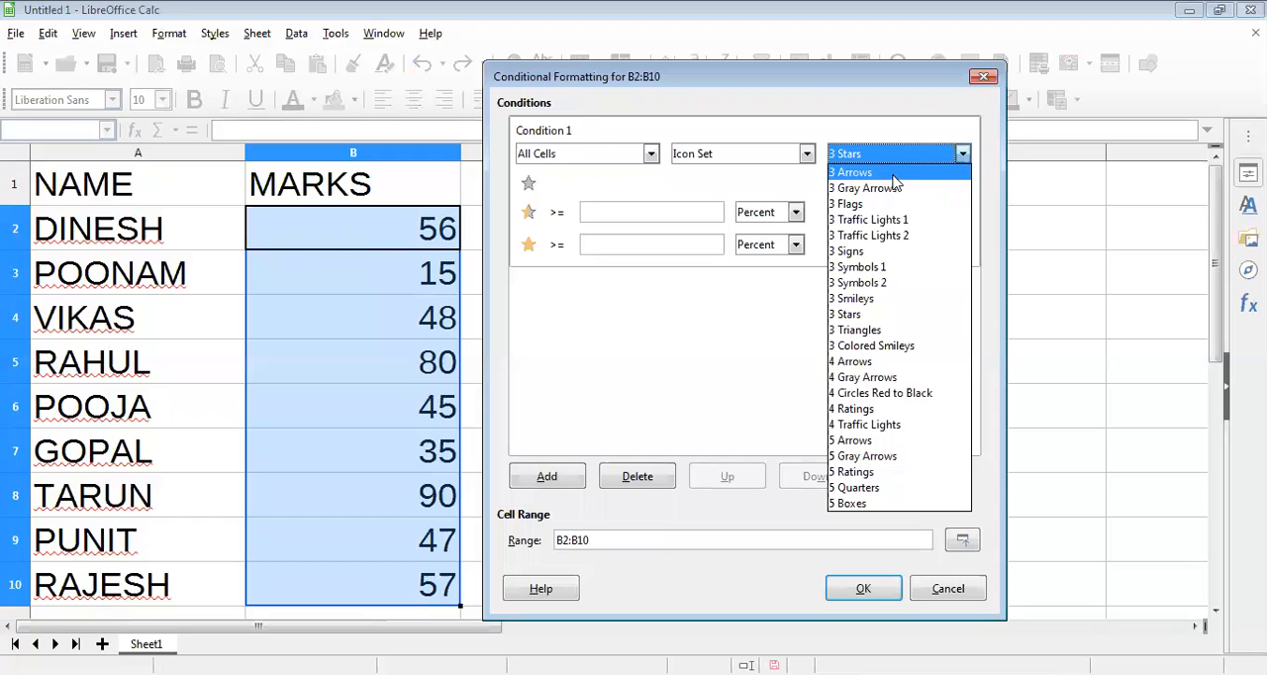
pyautogui.click(854, 172)
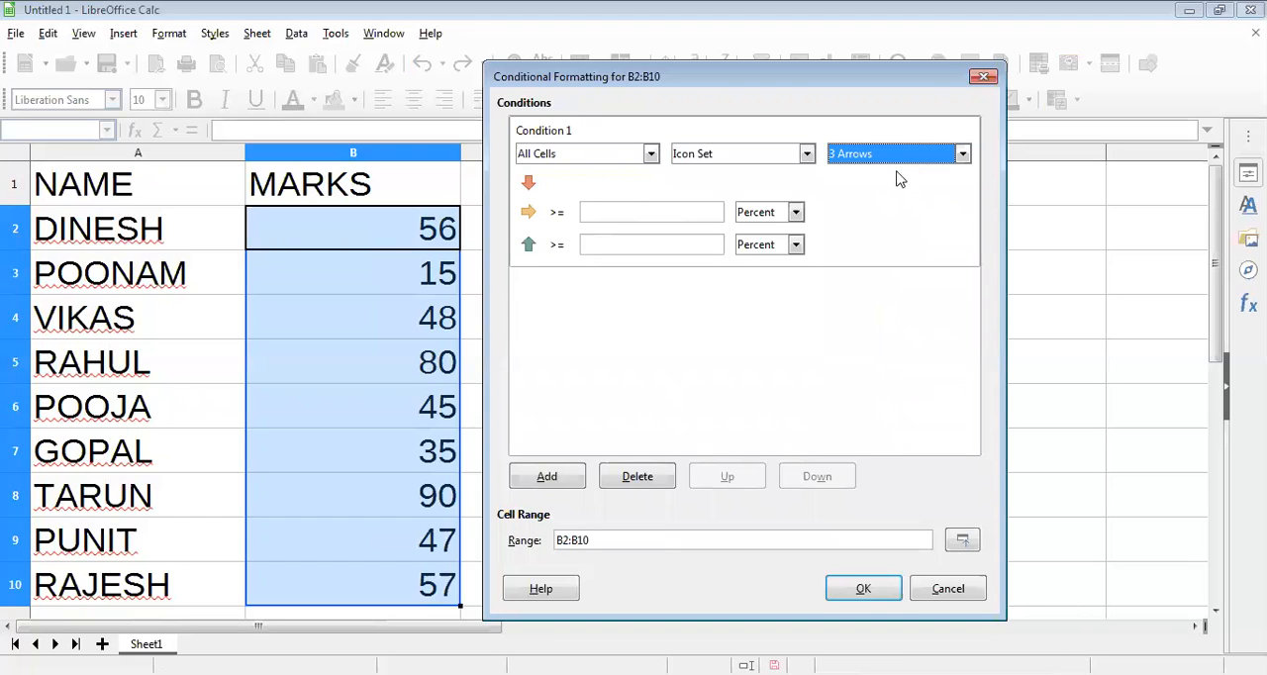
pyautogui.click(901, 155)
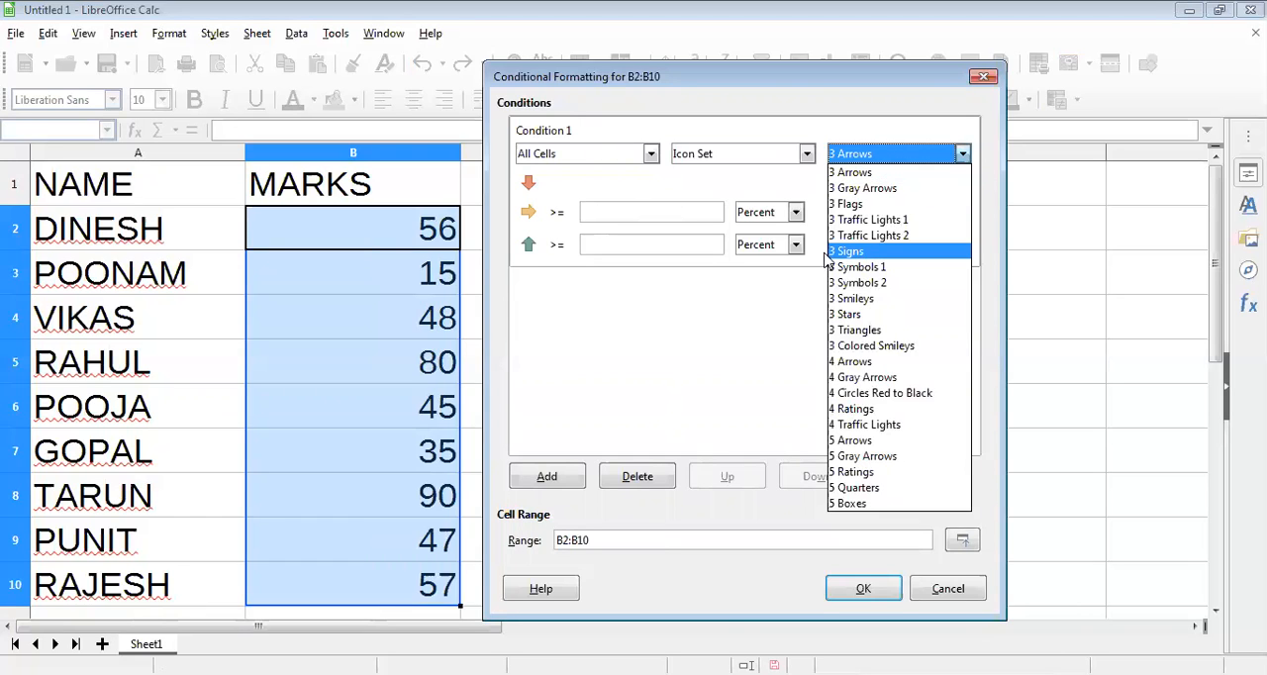
pyautogui.click(828, 253)
pyautogui.click(904, 160)
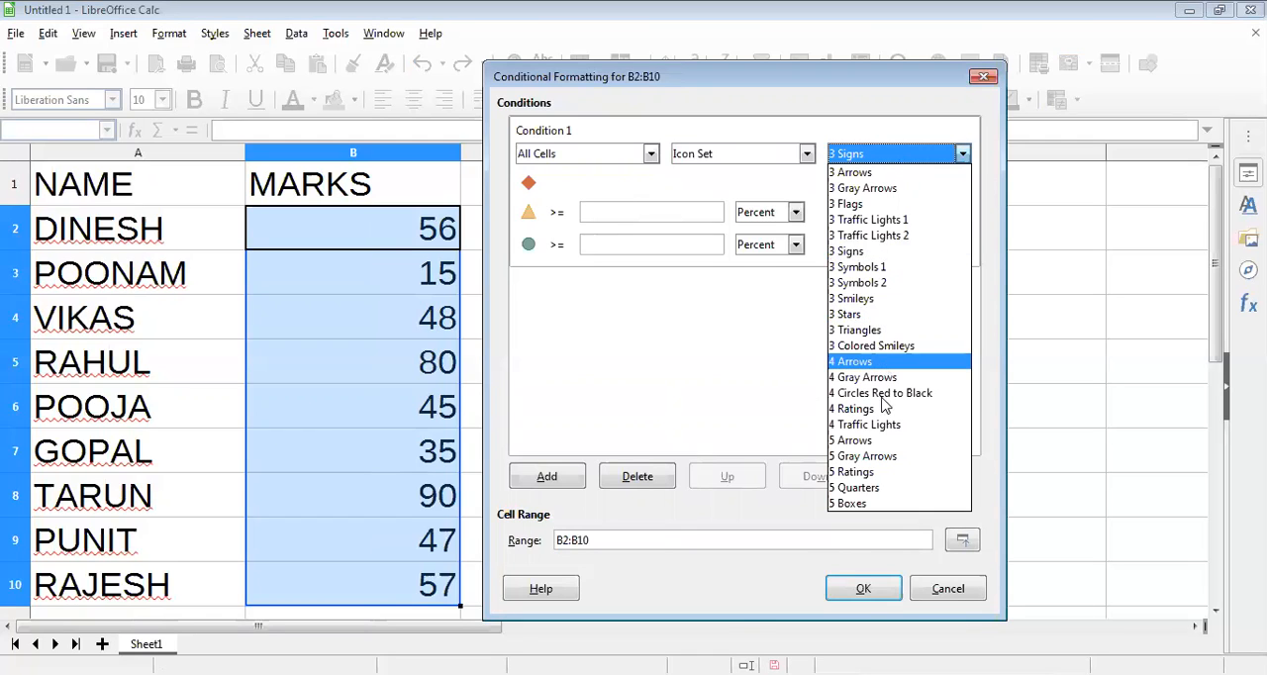
pyautogui.click(858, 488)
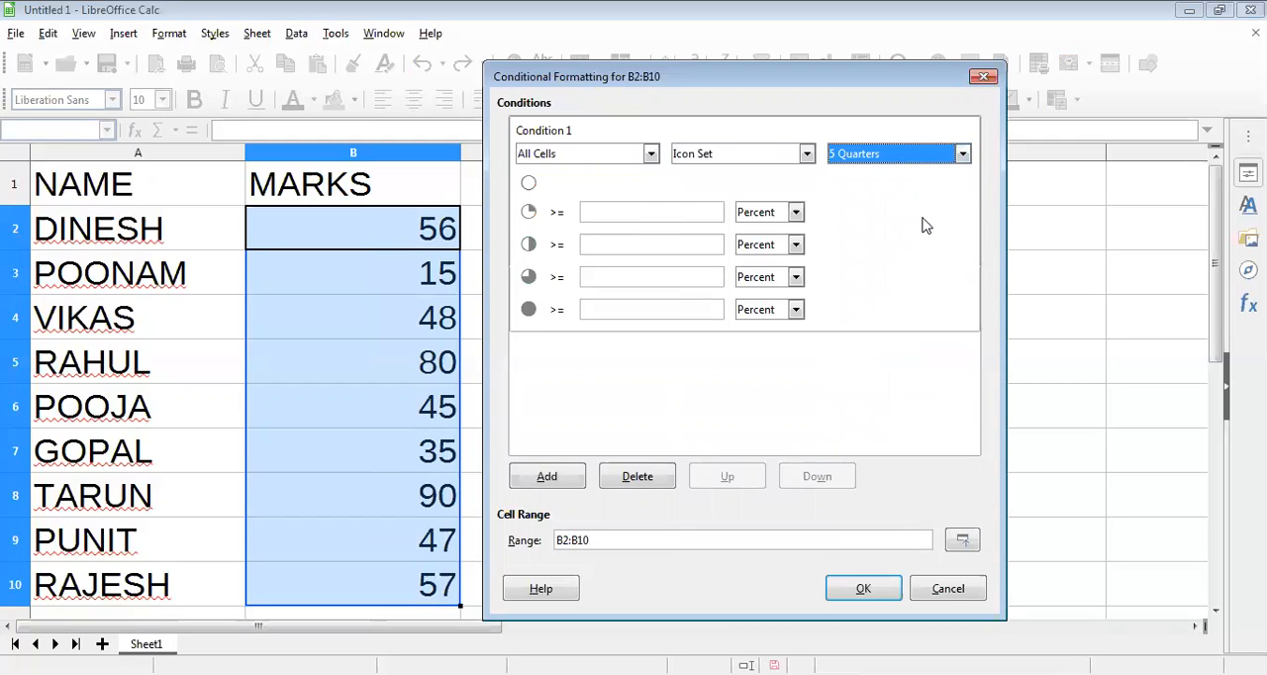
# Step: Apply the 3 Flags icon set to B2:B10 with yellow from 50 percent and green from 70 percent
pyautogui.click(891, 156)
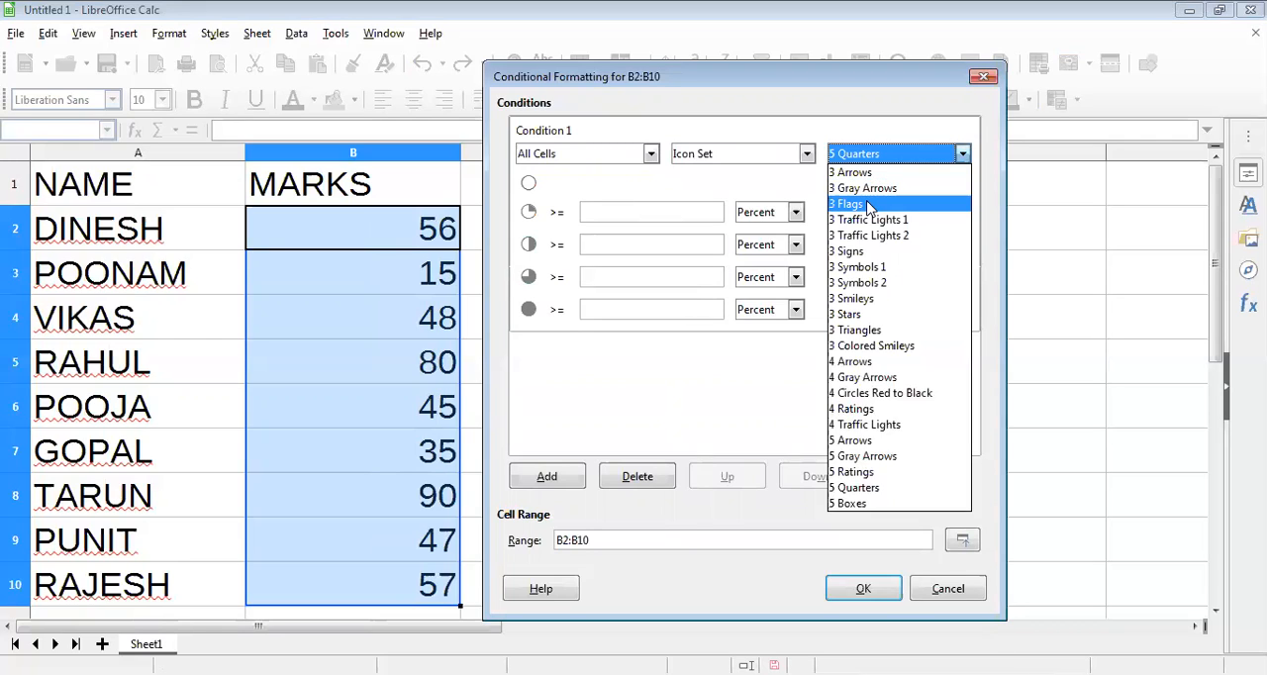
pyautogui.click(869, 206)
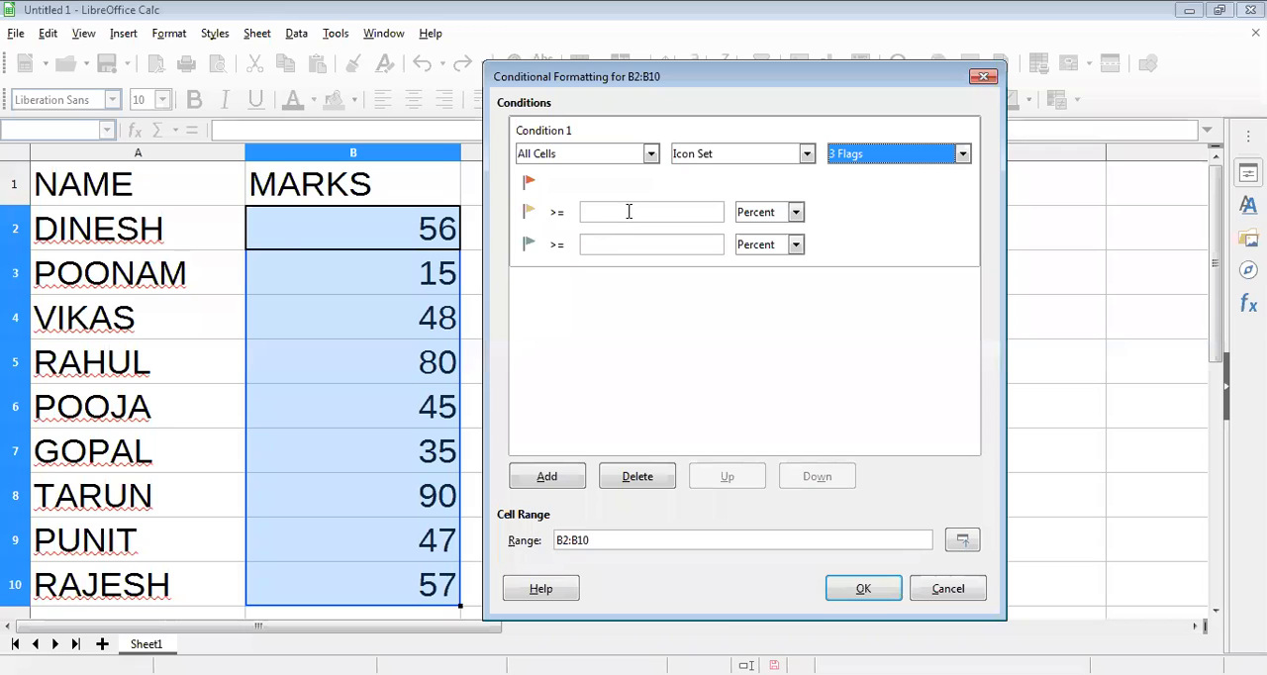
pyautogui.click(734, 243)
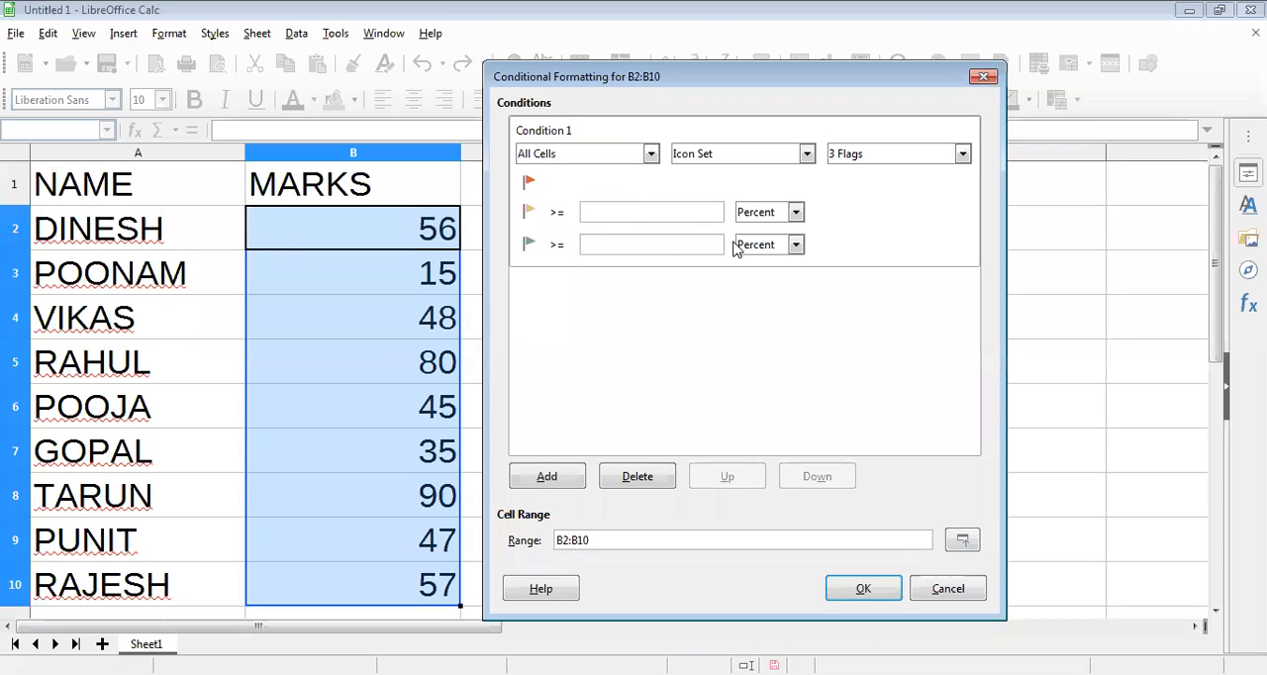
pyautogui.write('50')
pyautogui.write('70')
pyautogui.click(865, 589)
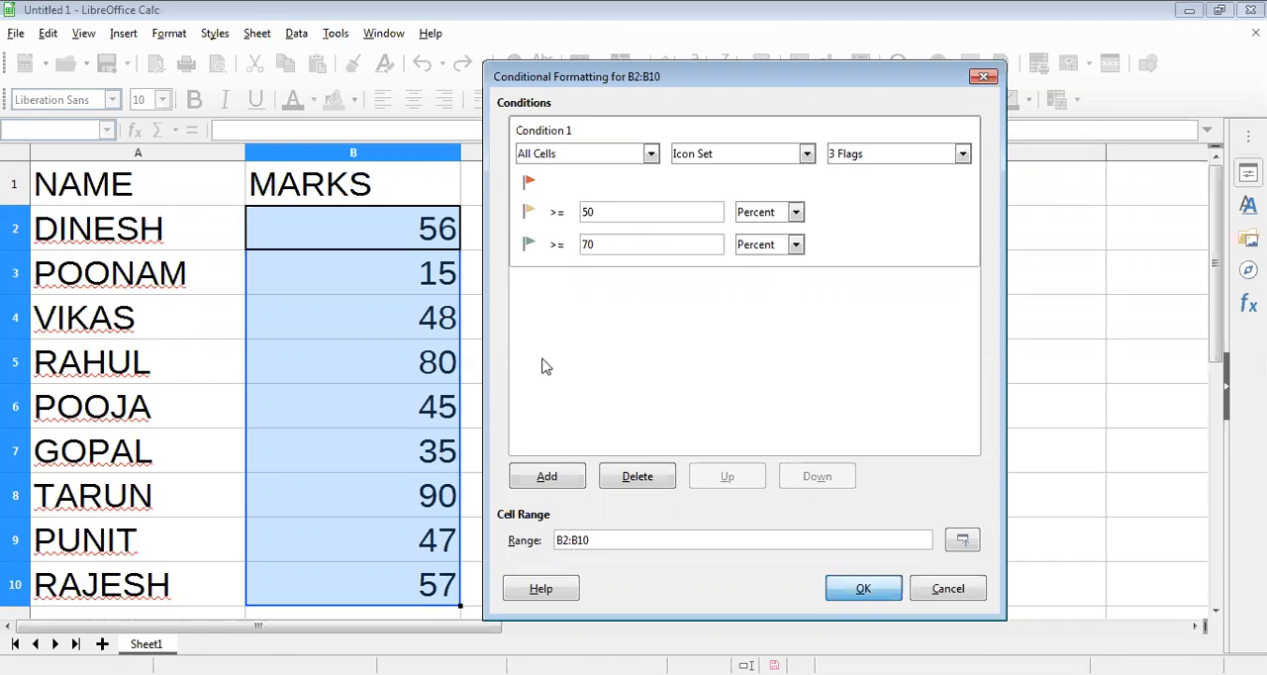
pyautogui.click(545, 367)
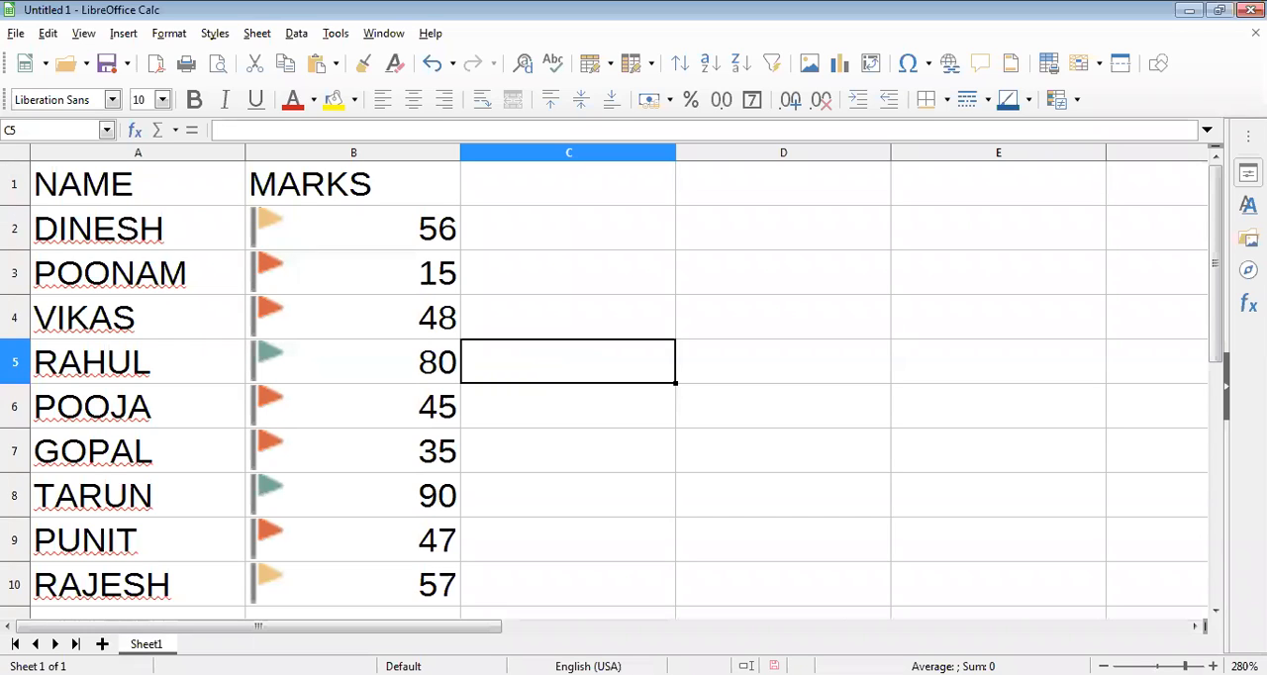
# Step: Add a new blank sheet after Sheet1
pyautogui.click(102, 644)
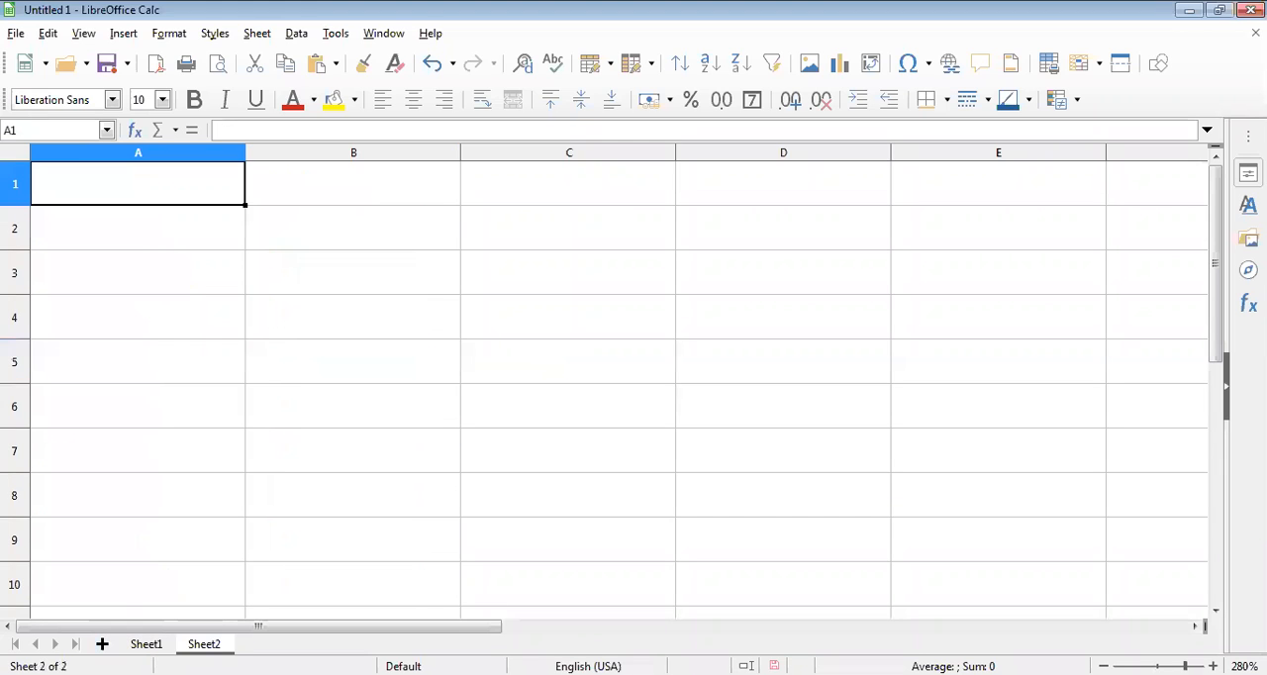